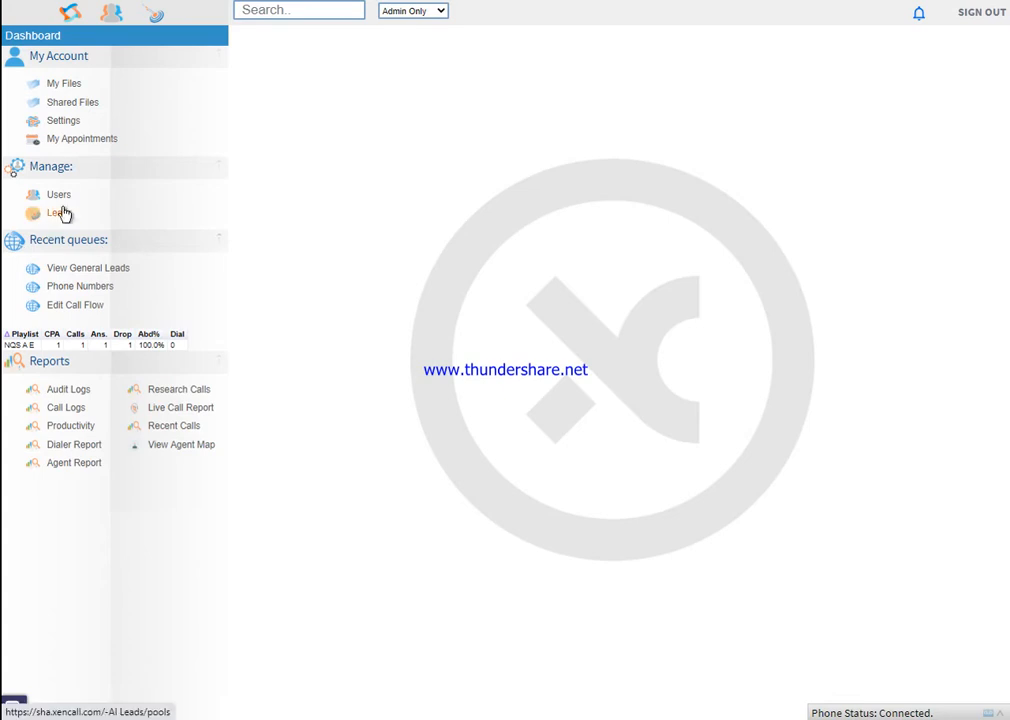
- Start a lead upload from lead management and browse the Clients folder to the McLennanHETaxLevy output inside Star House Lists
click(59, 216)
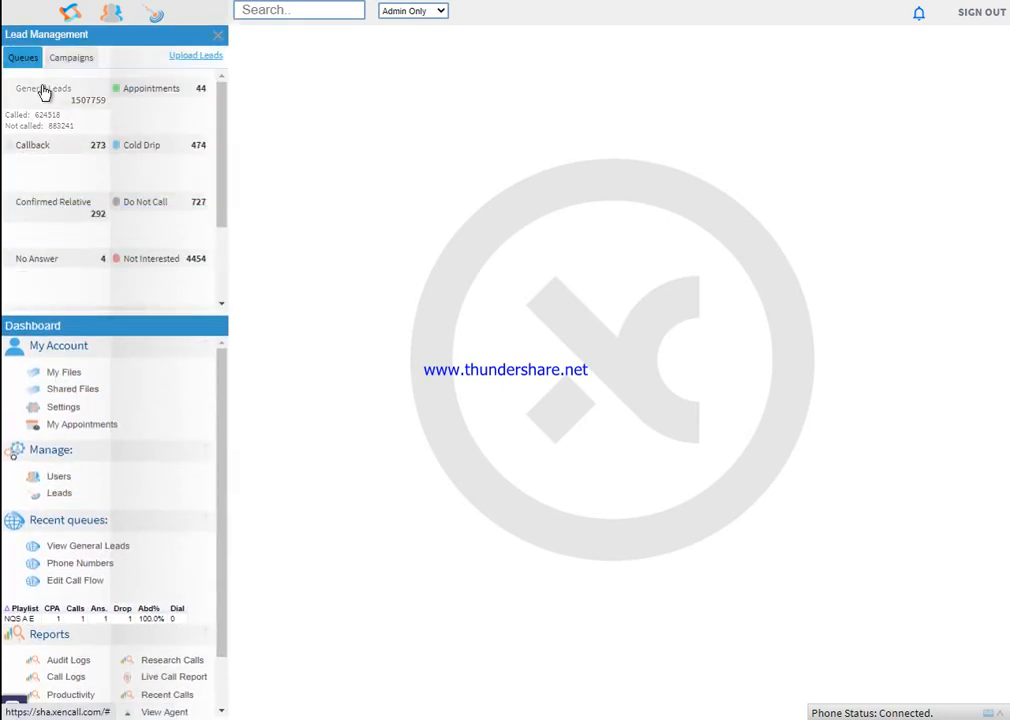
click(193, 58)
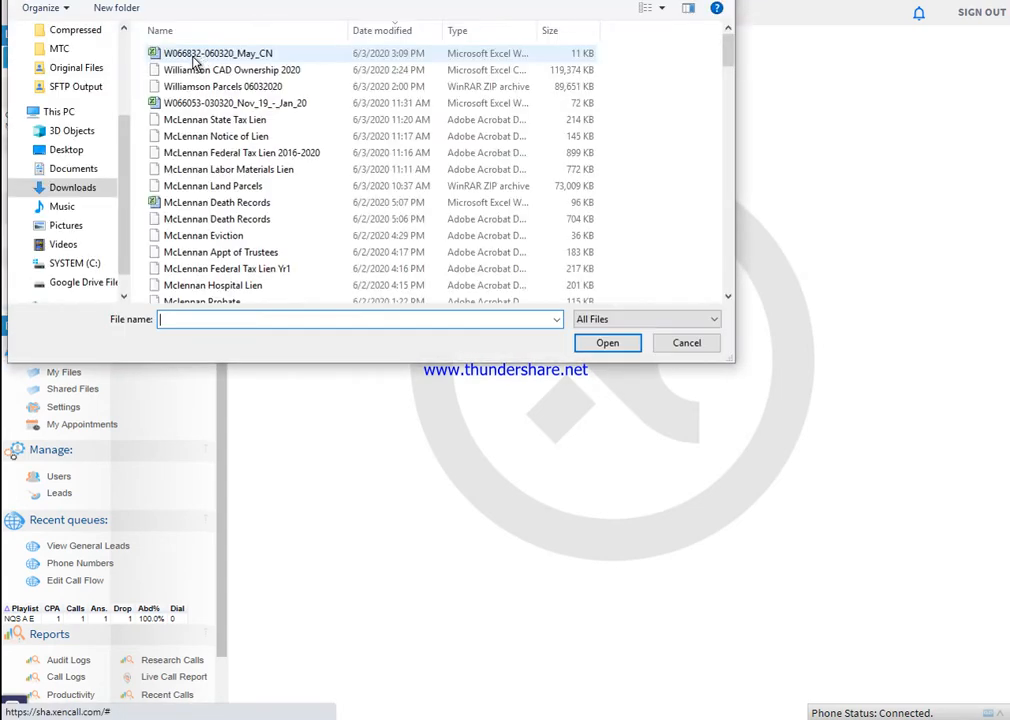
scroll(65, 198, up, 5)
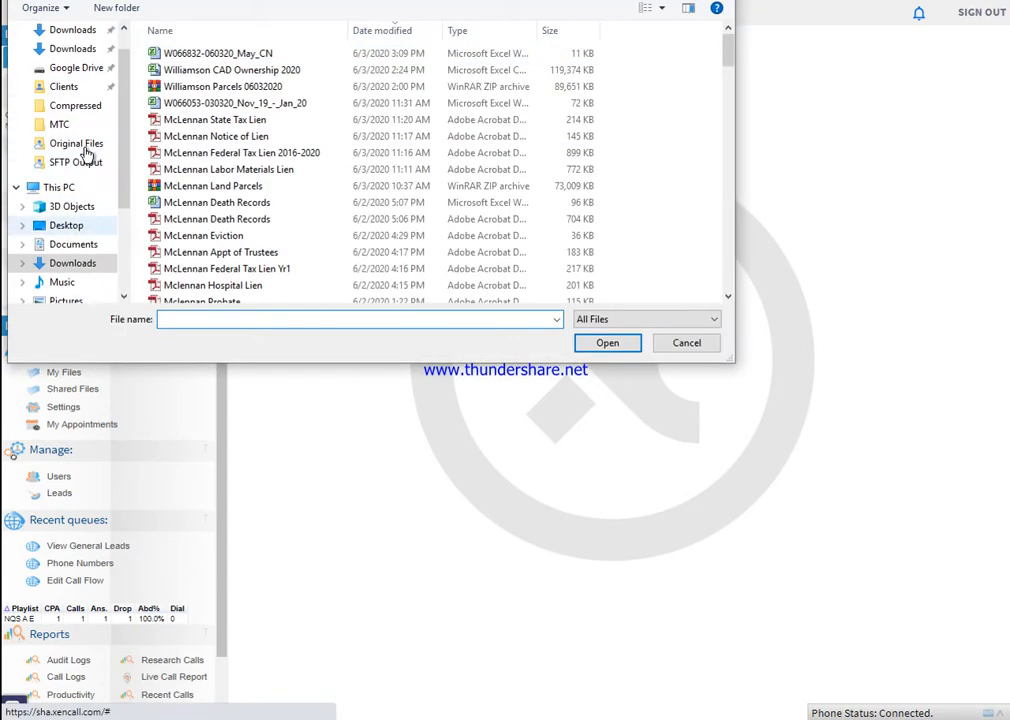
click(73, 157)
scroll(289, 153, down, 20)
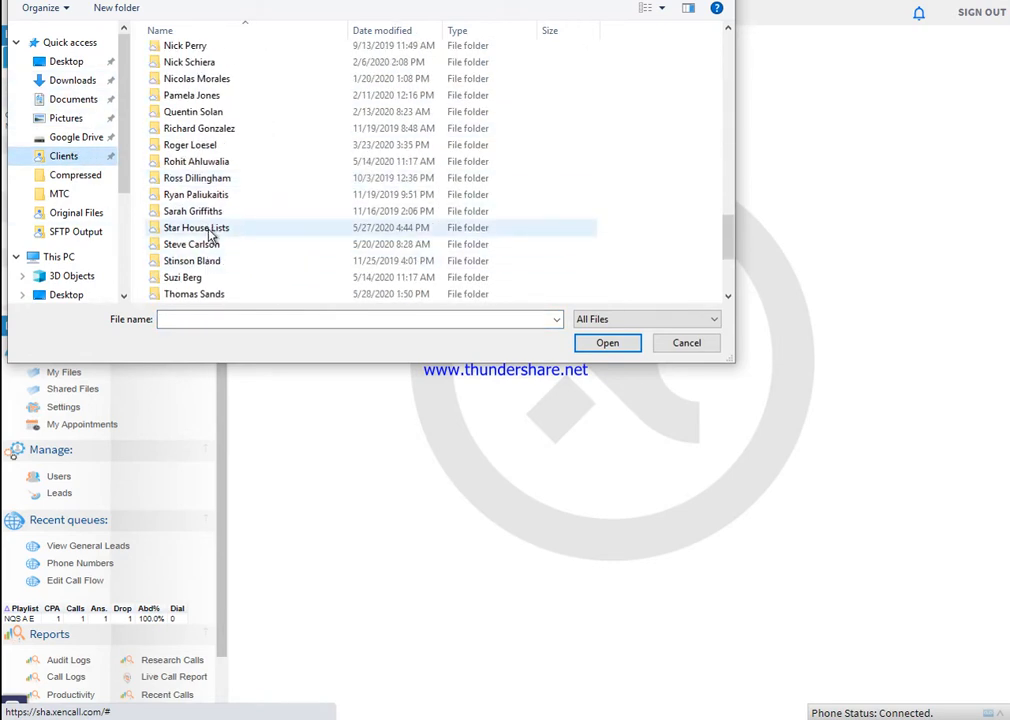
double_click(212, 228)
click(220, 76)
double_click(220, 76)
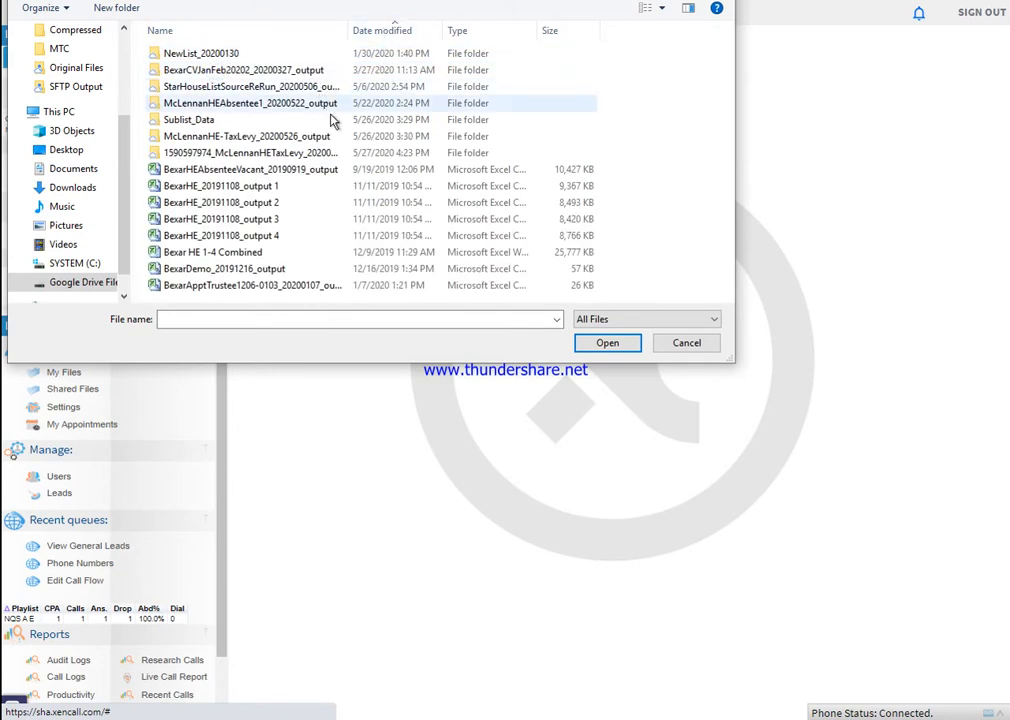
double_click(315, 152)
double_click(200, 55)
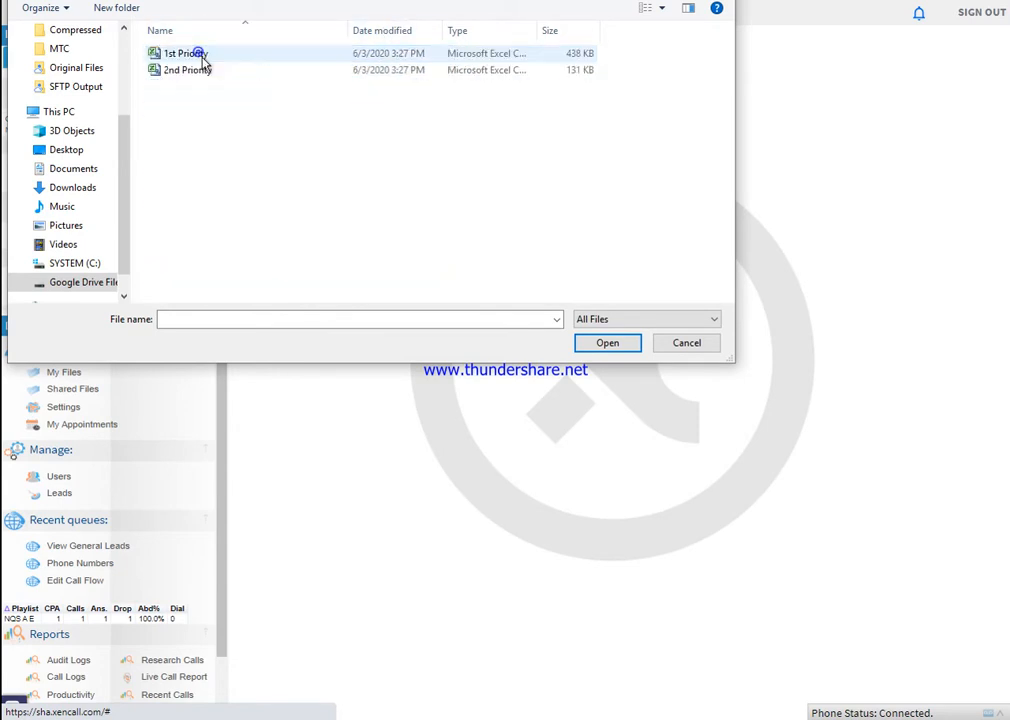
- Choose the 1st Priority CSV file and confirm uploading it as a lead file
click(186, 53)
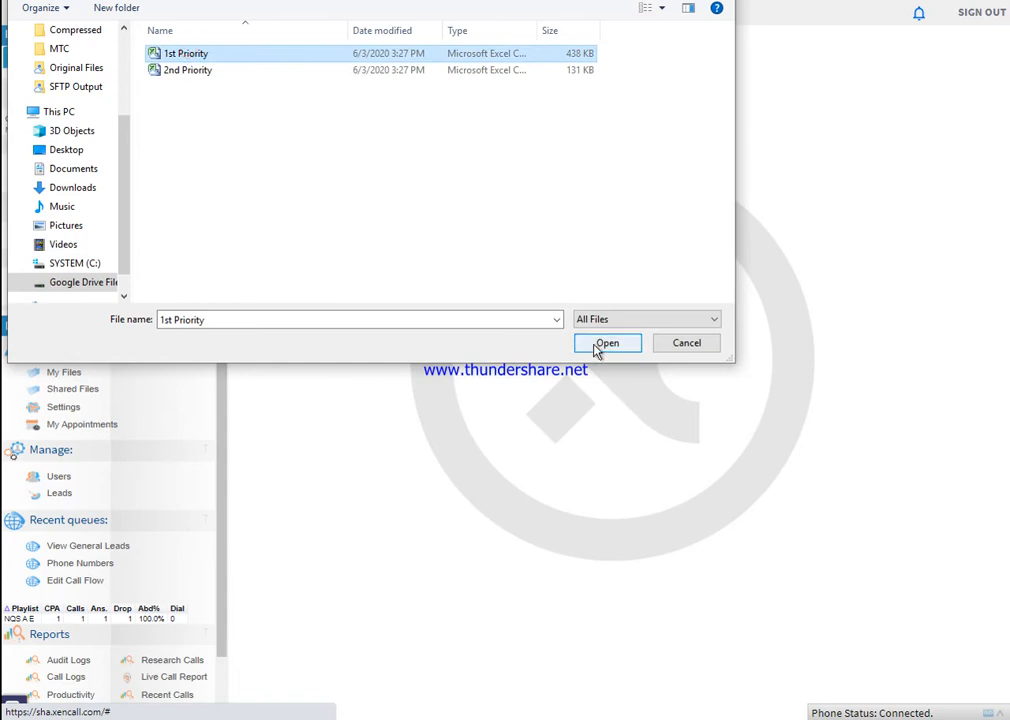
click(590, 348)
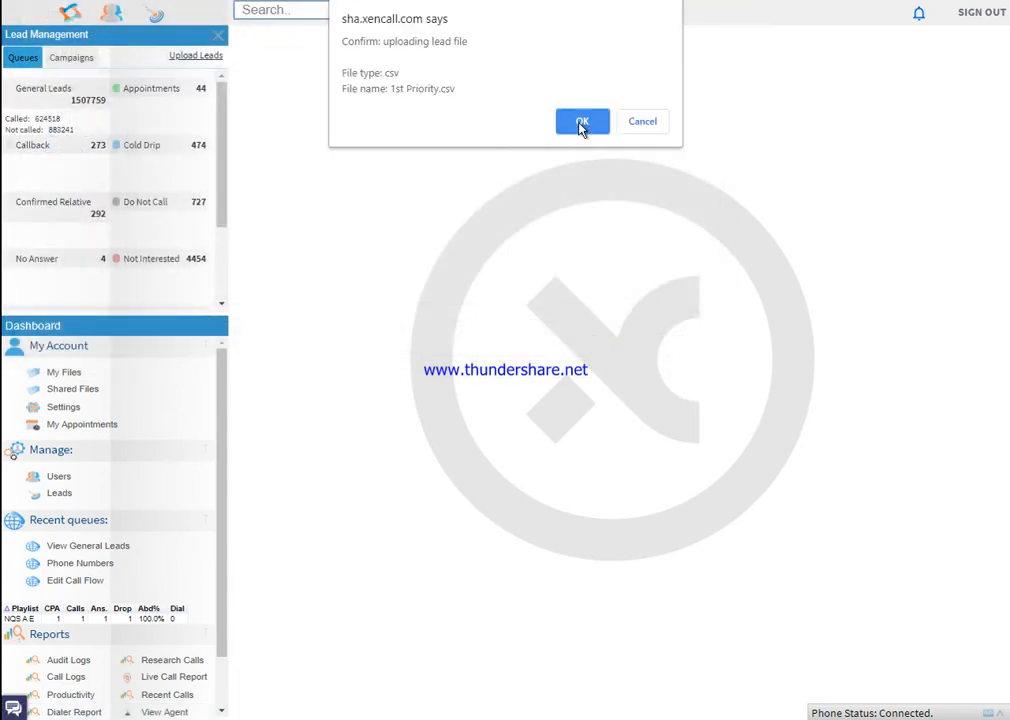
click(580, 124)
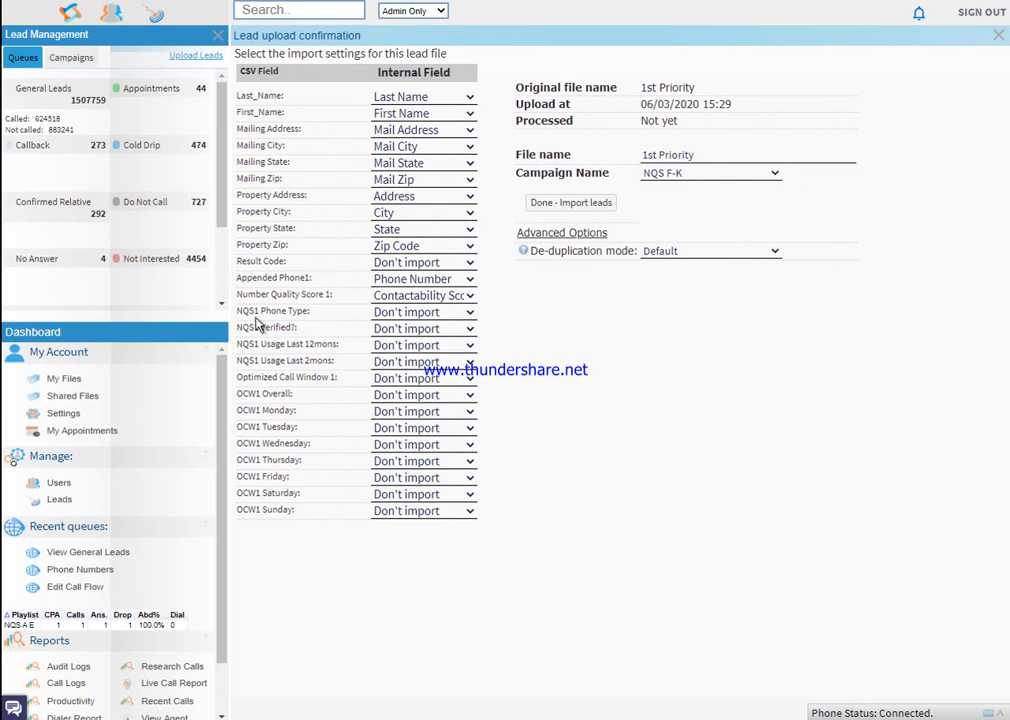
- Map the NQS1 Phone Type column of the CSV to the PHONE TYPE internal field
click(460, 312)
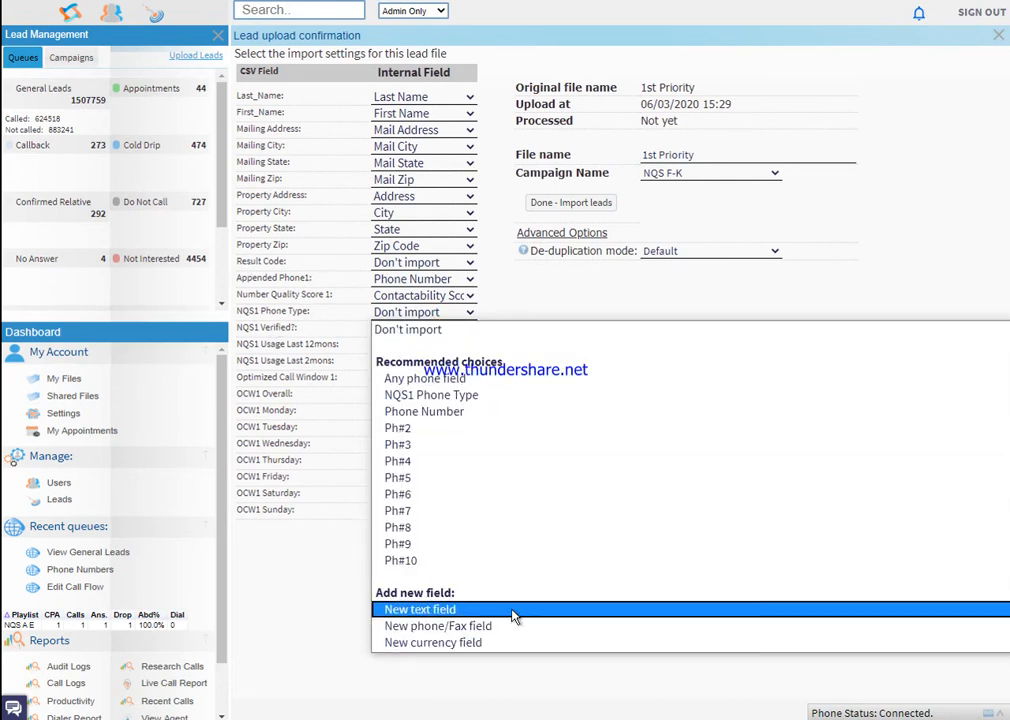
scroll(505, 640, down, 3)
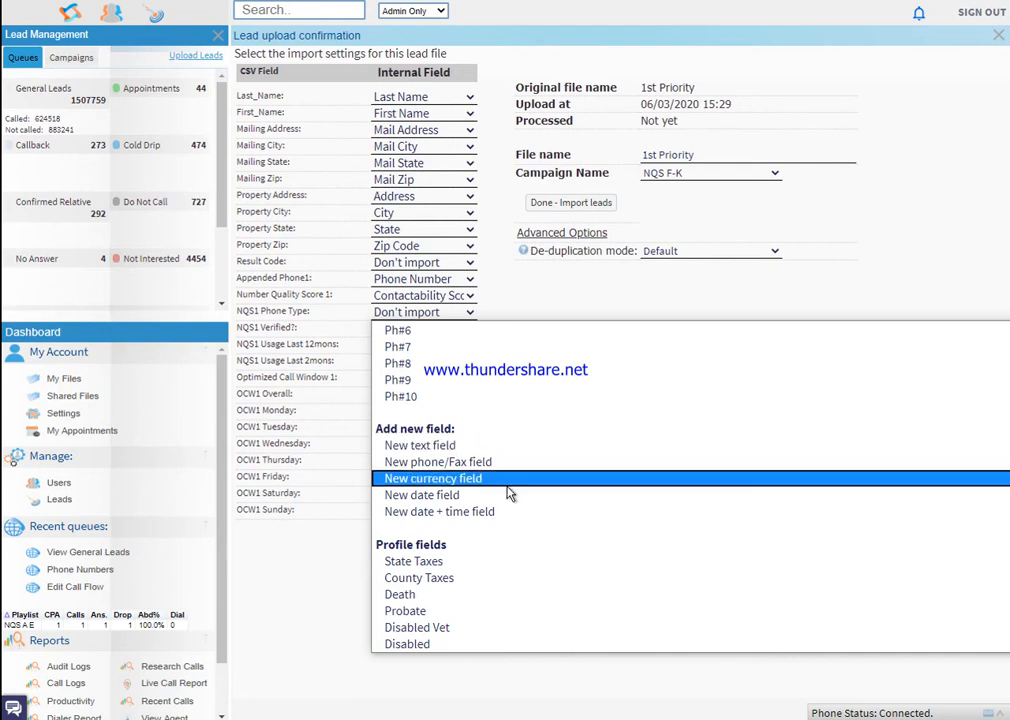
scroll(557, 615, down, 3)
scroll(551, 556, down, 3)
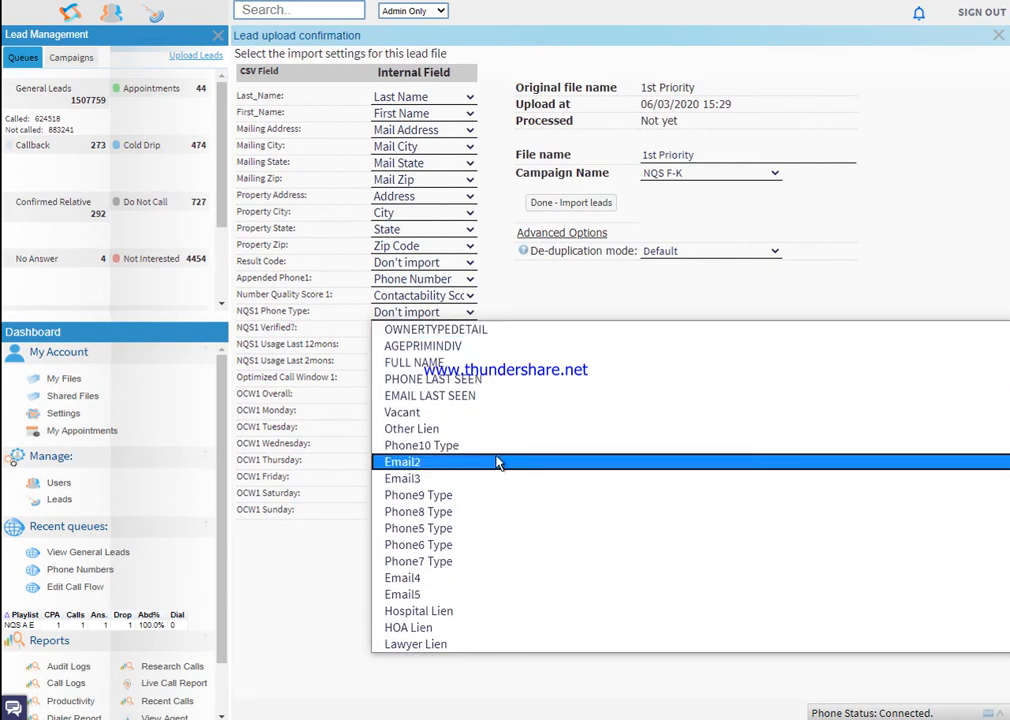
scroll(540, 520, up, 3)
scroll(572, 507, down, 1)
scroll(572, 507, down, 12)
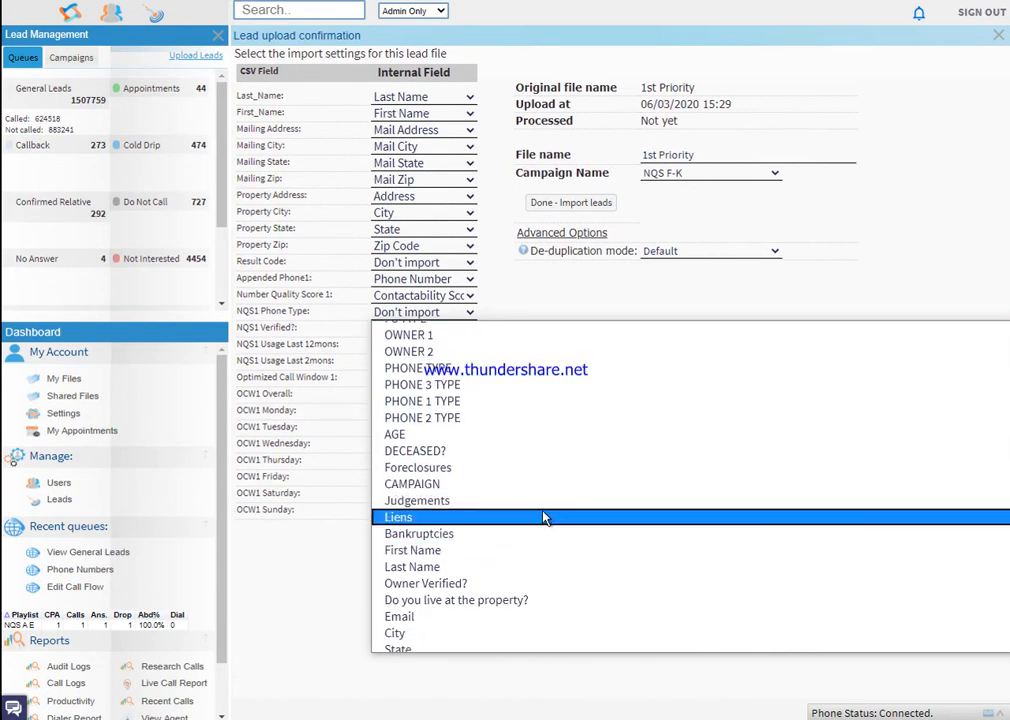
scroll(540, 545, down, 2)
scroll(537, 481, up, 2)
click(440, 368)
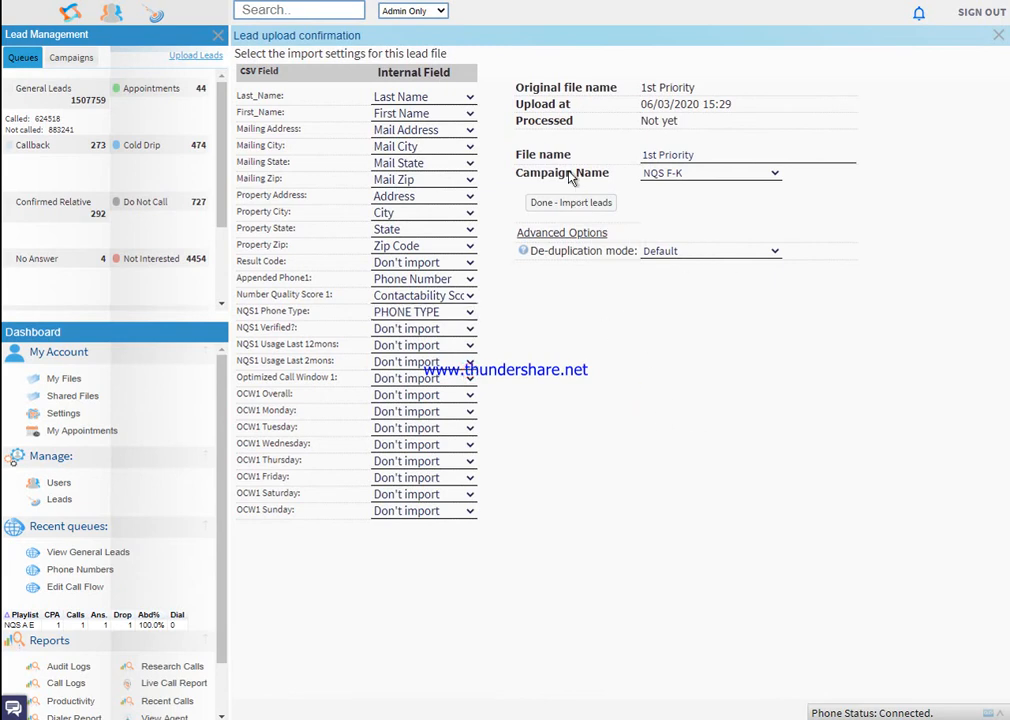
- Rename the lead file as McLennan HE Tax Levy 1st Priority
click(698, 154)
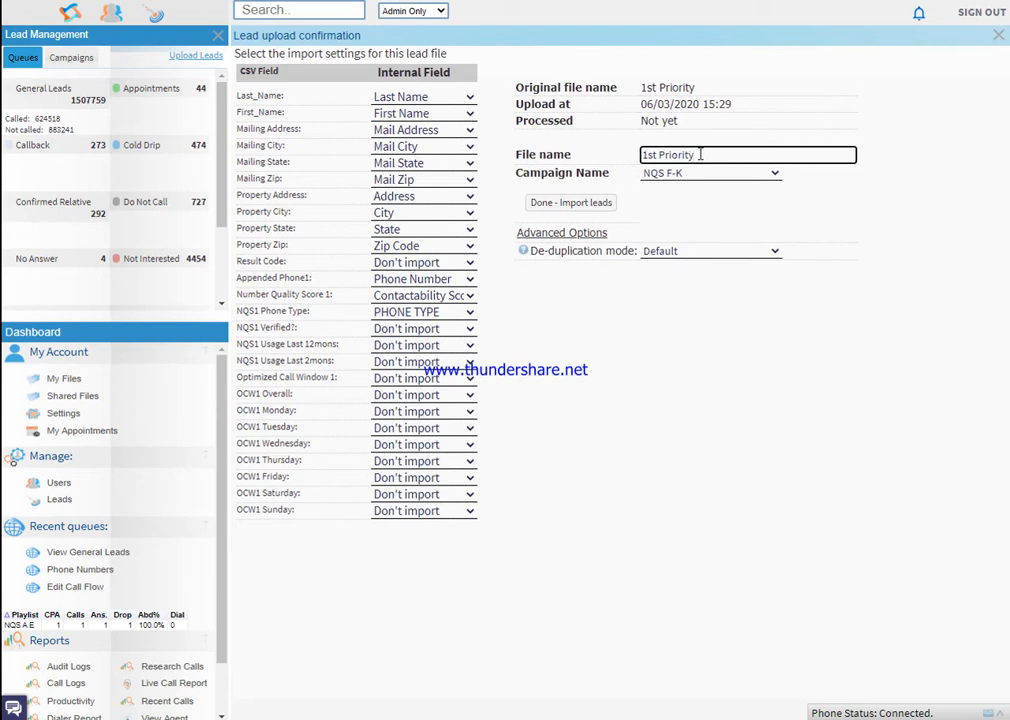
key(ctrl+a)
key(Home)
text(McLennan)
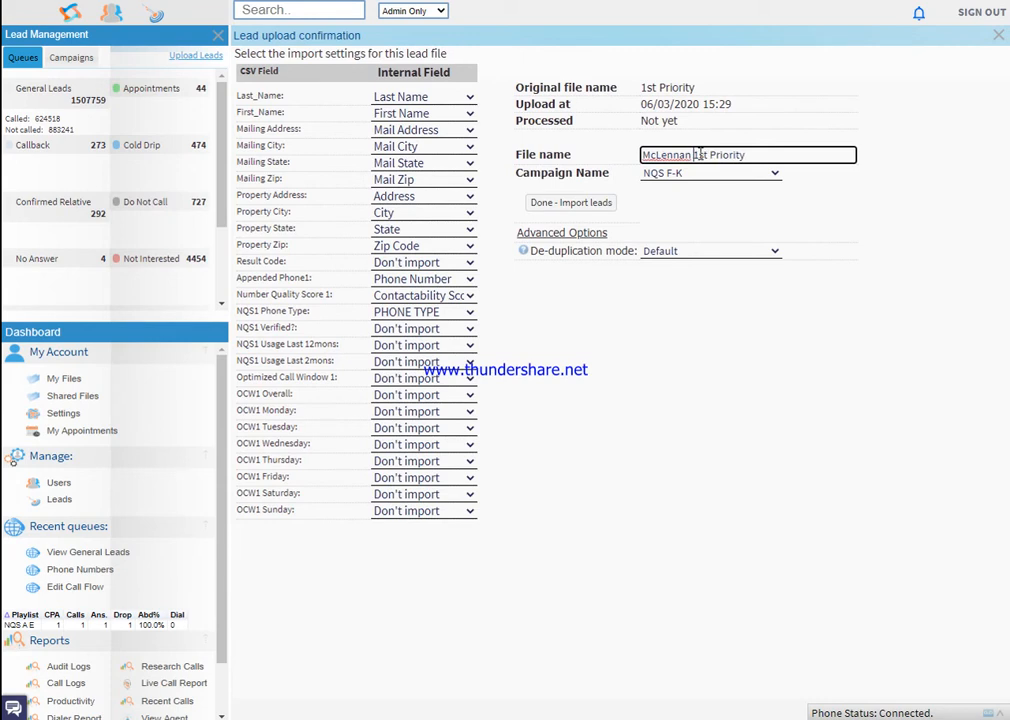
text( HE Tax Levy)
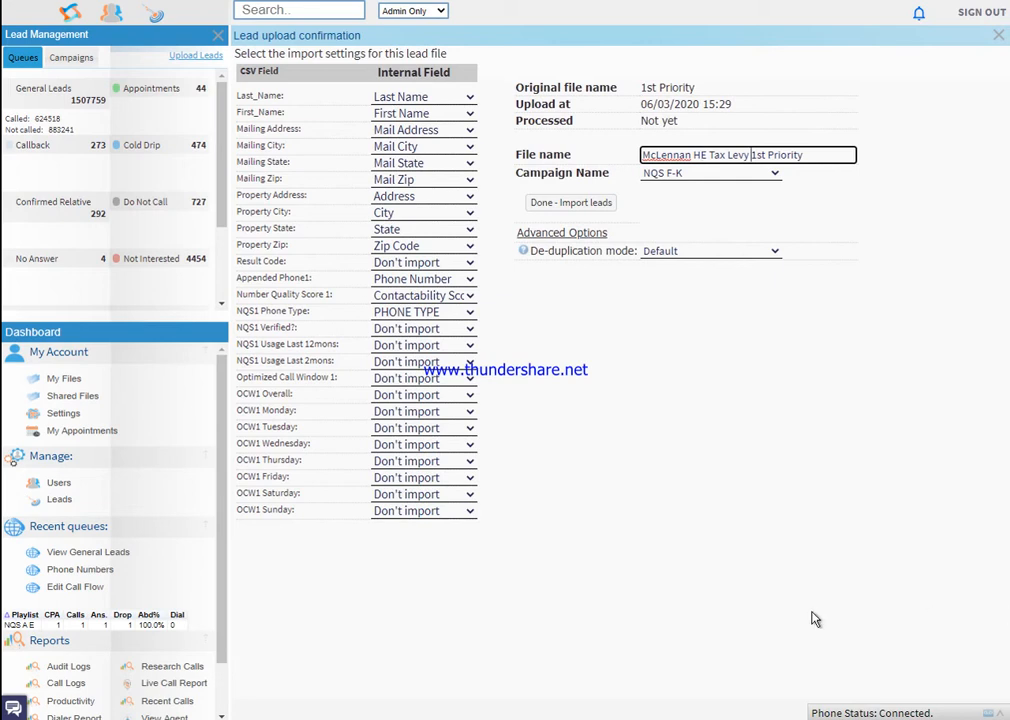
- Assign the lead file to the NQS A-E campaign and import the leads with the Default de-duplication mode
click(655, 175)
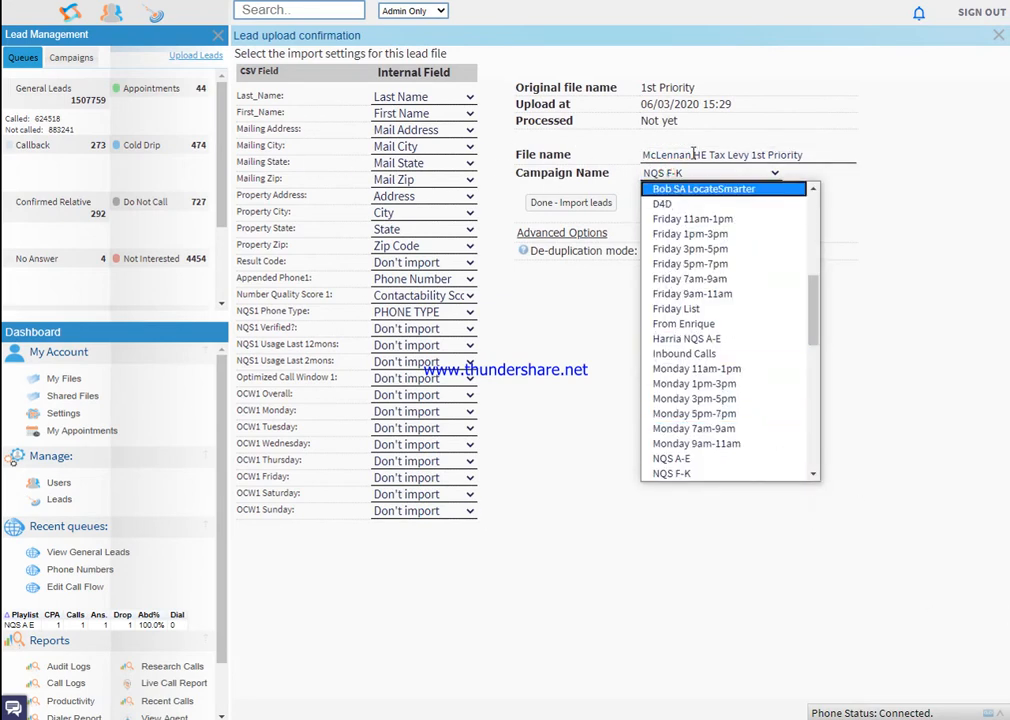
click(762, 460)
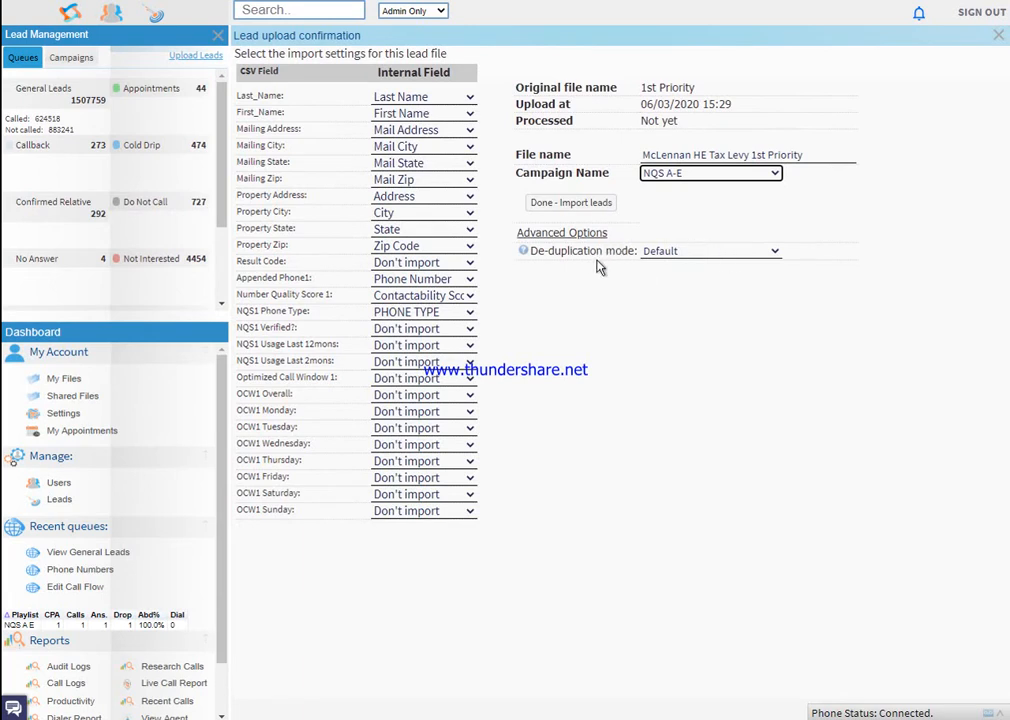
click(756, 251)
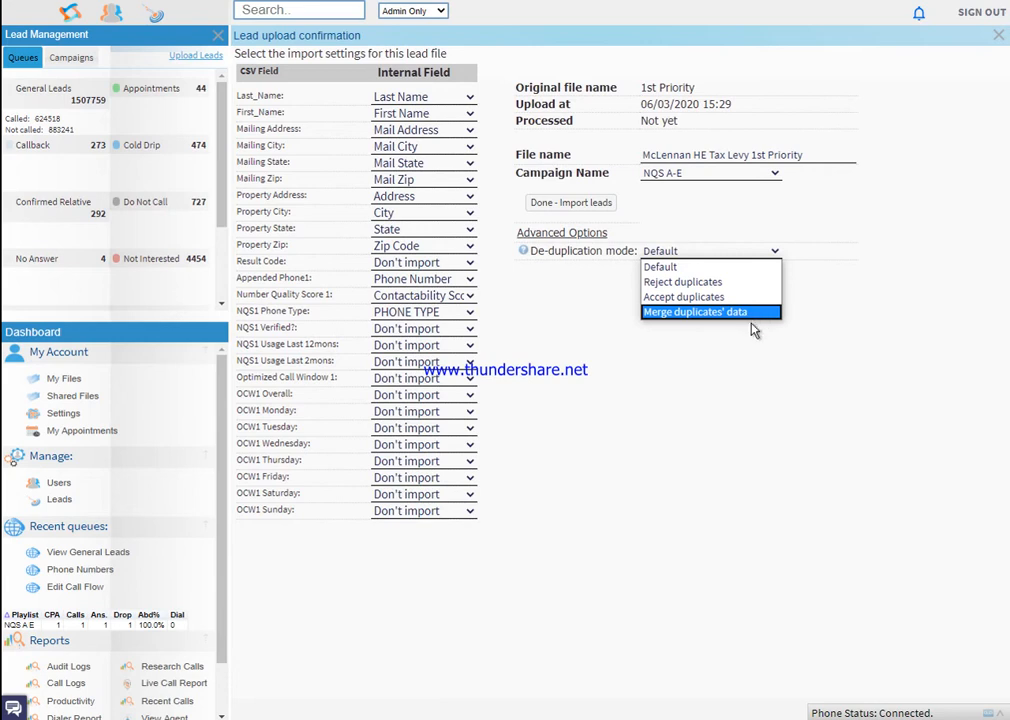
click(865, 425)
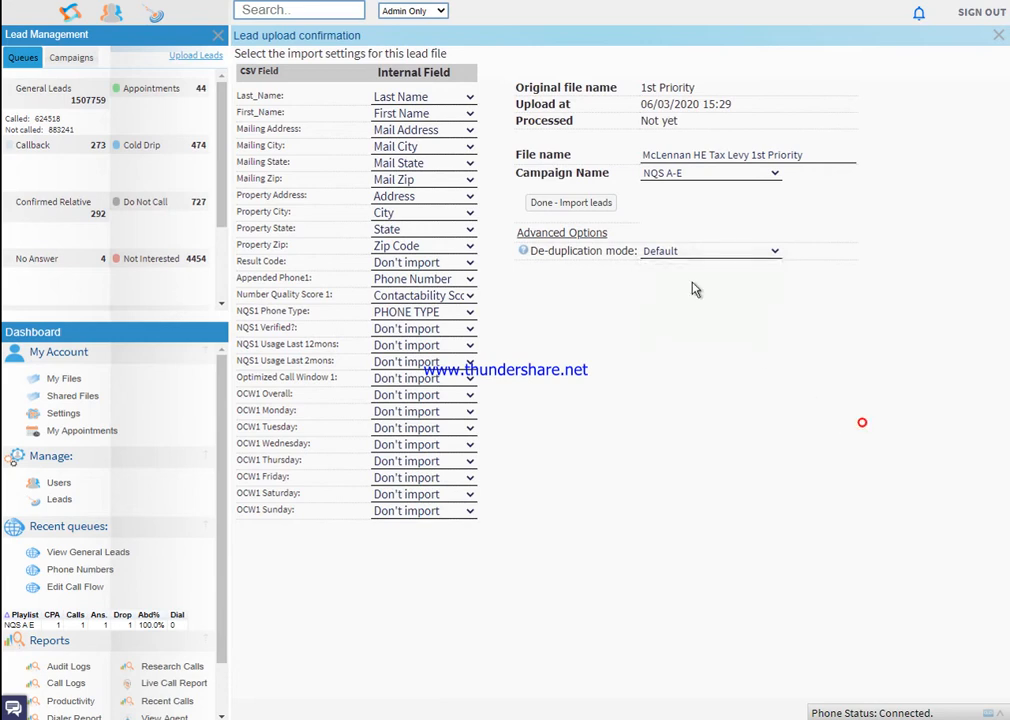
click(564, 205)
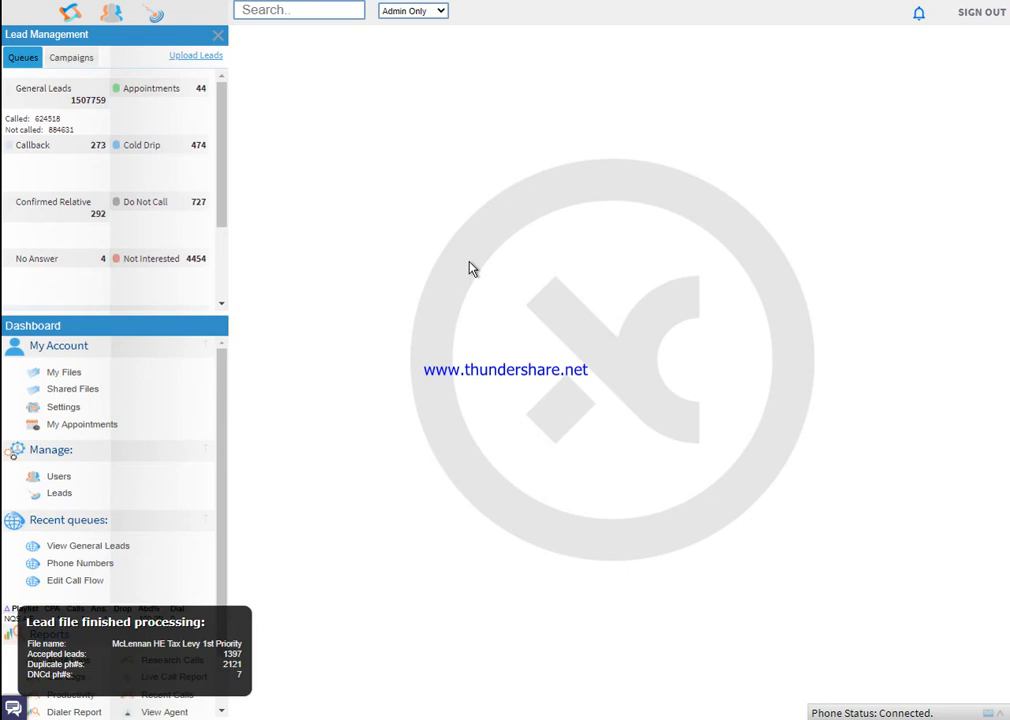
mouse_move(220, 676)
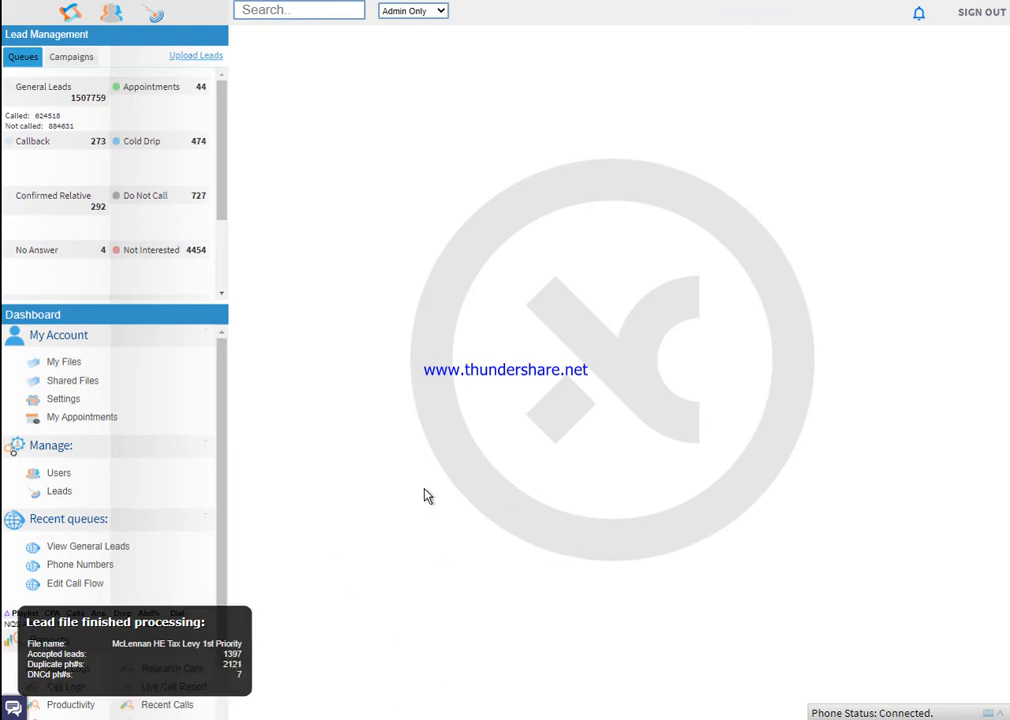
- Open the General Leads queue and examine its playlists and their priorities, comparing NQS A-E with NQS F-J
click(52, 90)
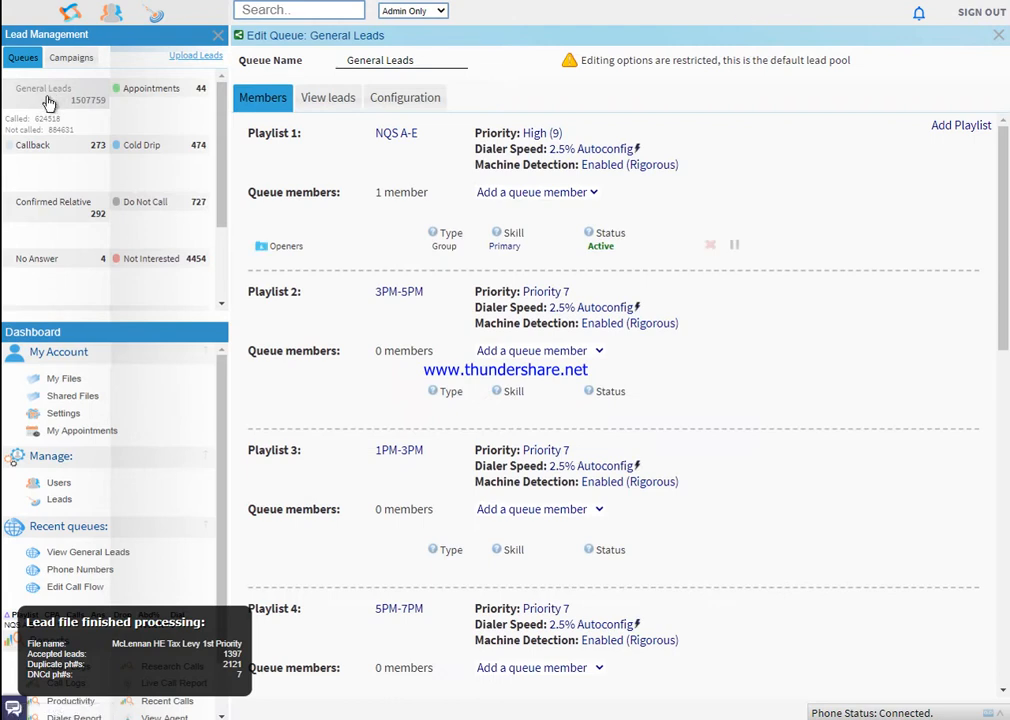
click(400, 134)
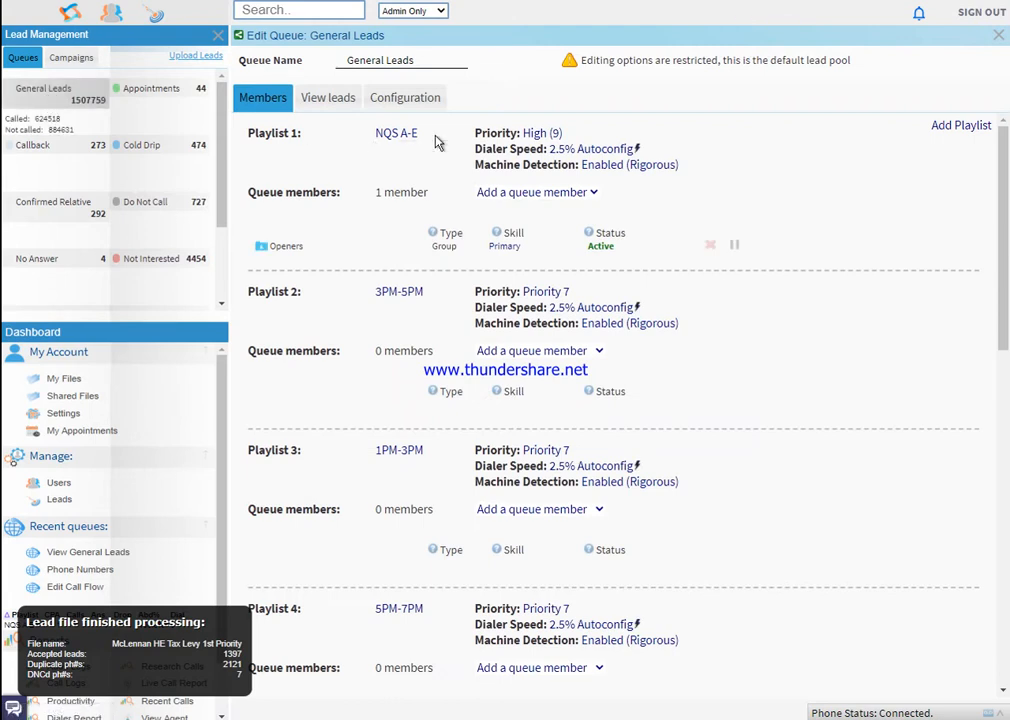
scroll(679, 356, down, 9)
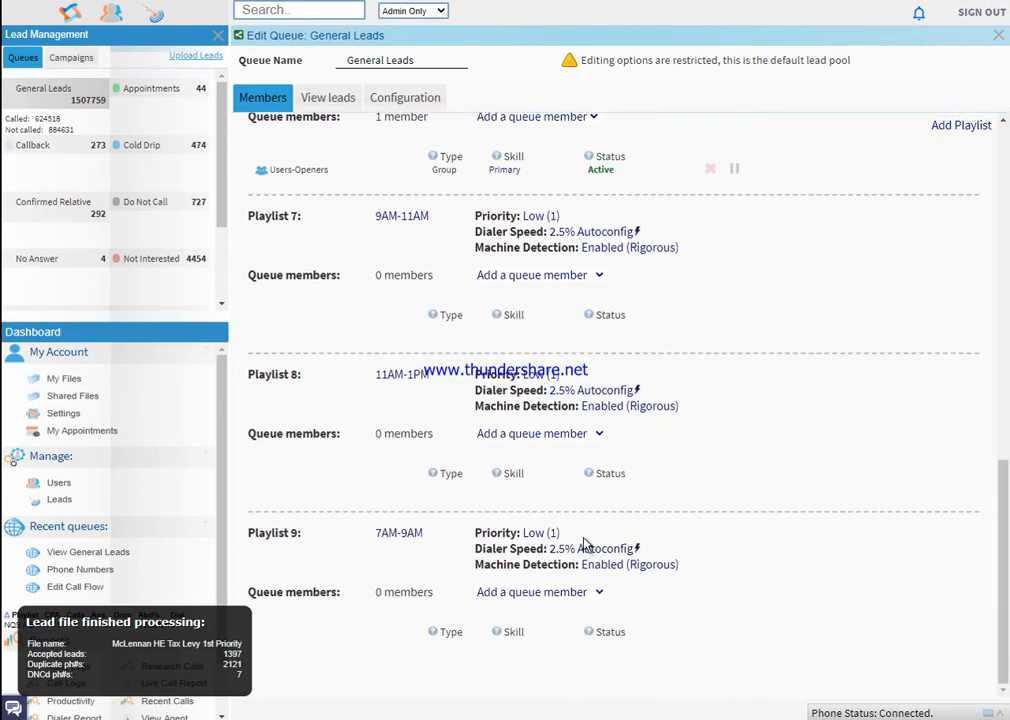
scroll(588, 548, up, 10)
mouse_move(588, 397)
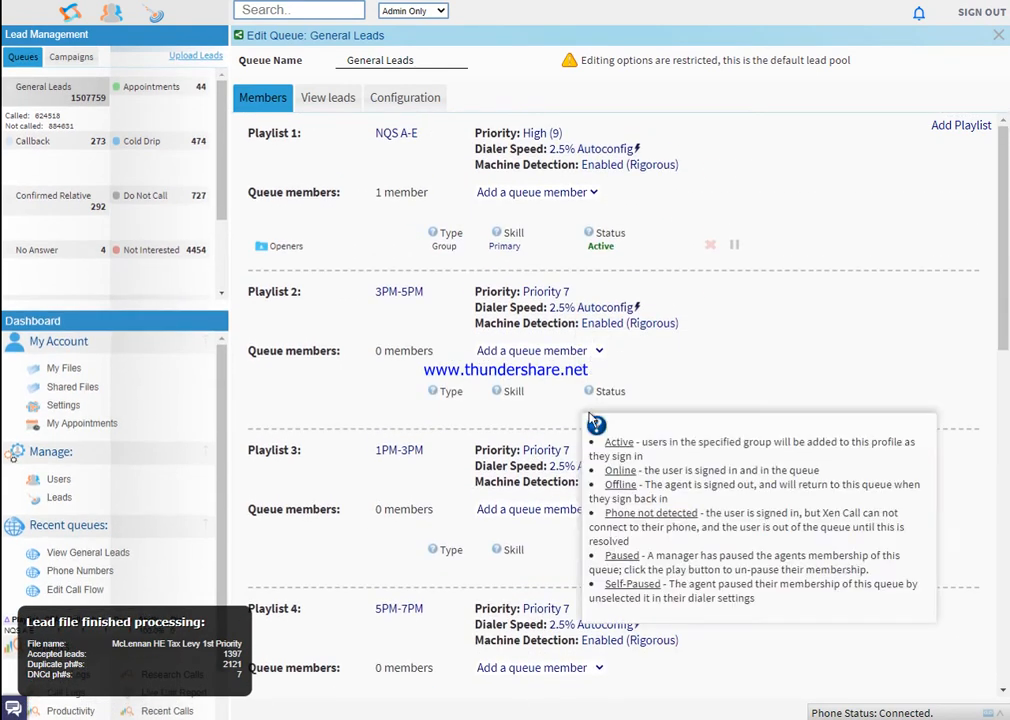
scroll(588, 397, down, 8)
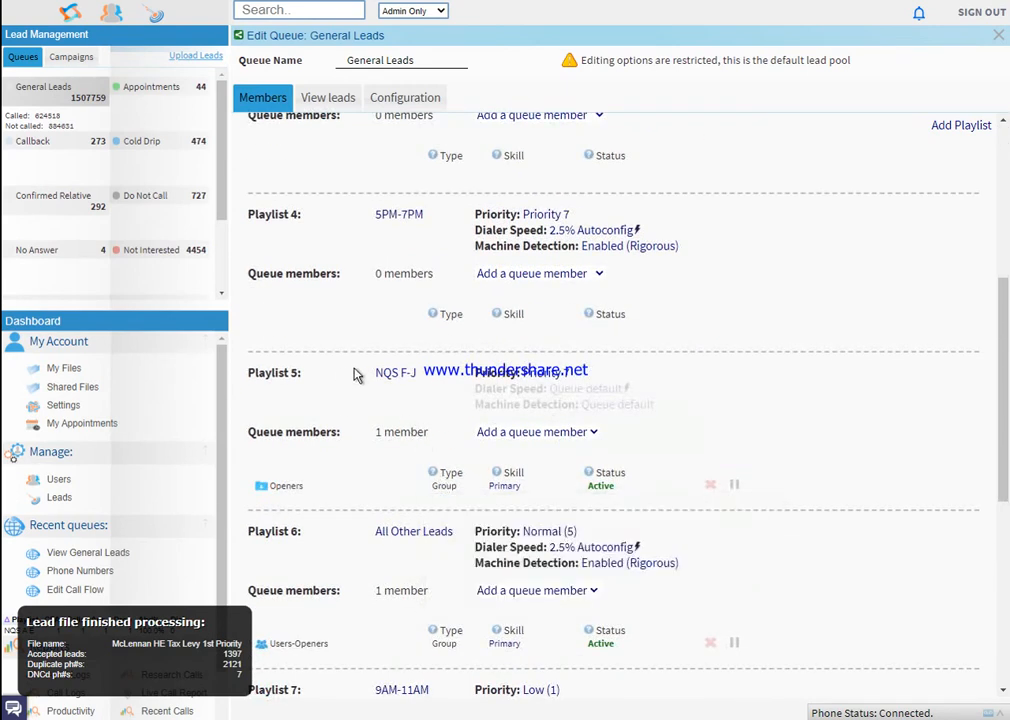
scroll(358, 373, up, 5)
click(398, 136)
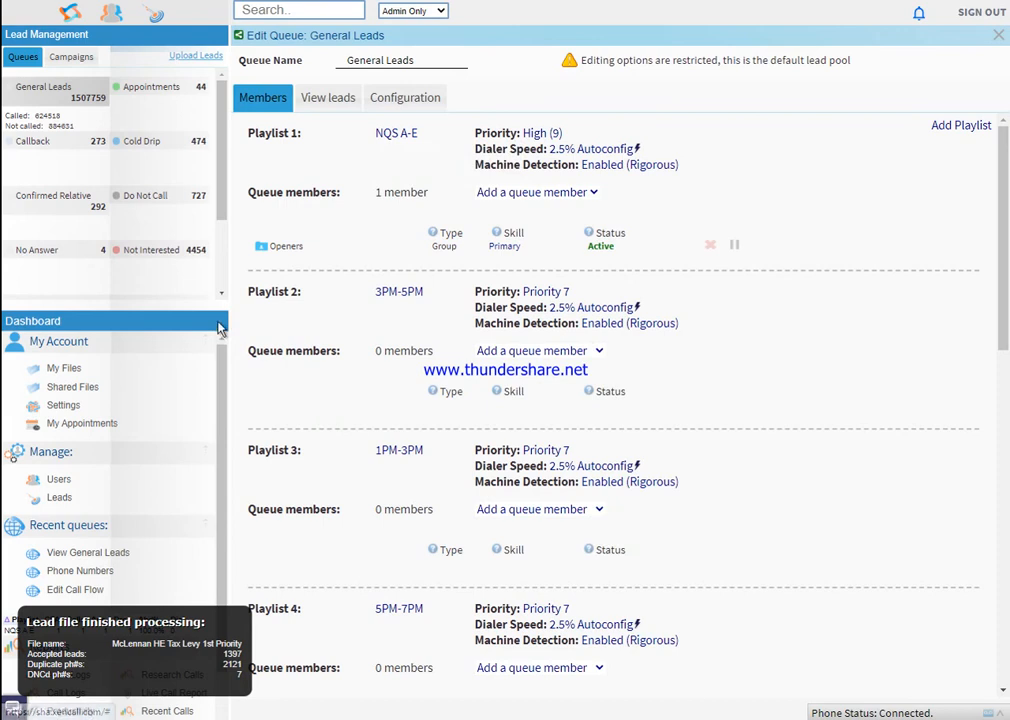
scroll(573, 602, down, 3)
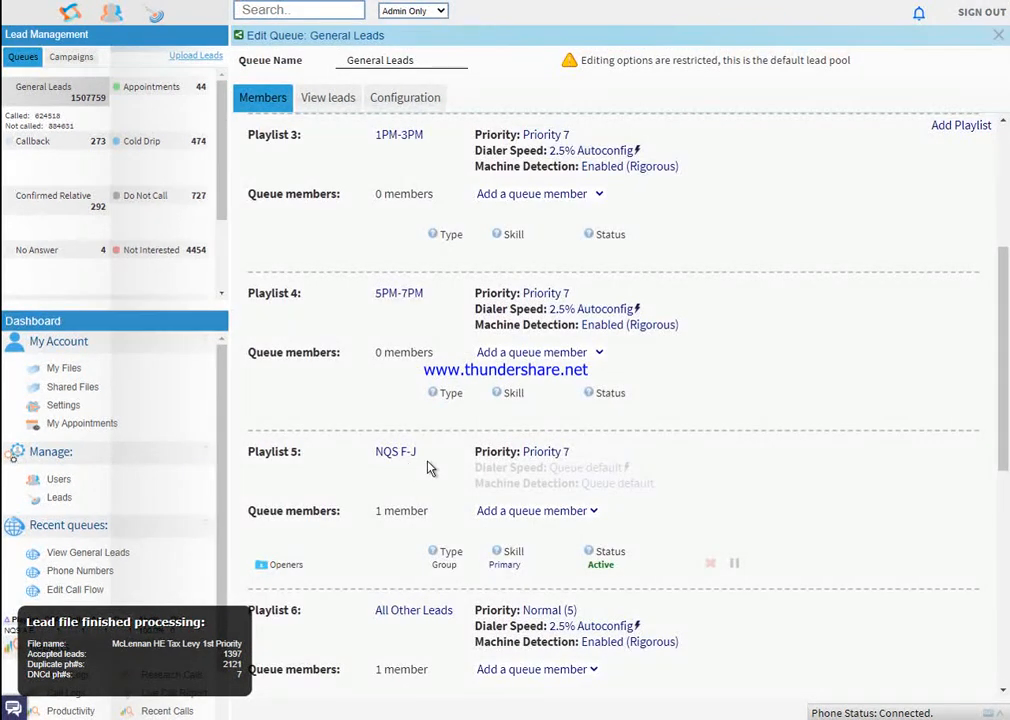
scroll(600, 415, up, 3)
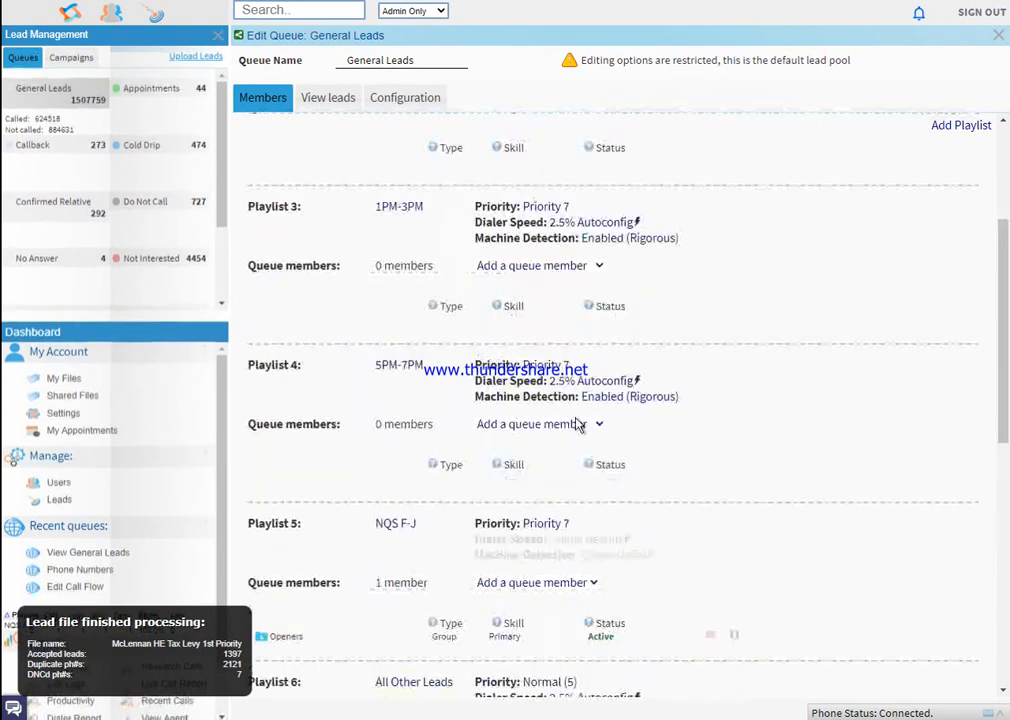
- Check the priority choices of the NQS A-E playlist and open that playlist for editing
click(543, 134)
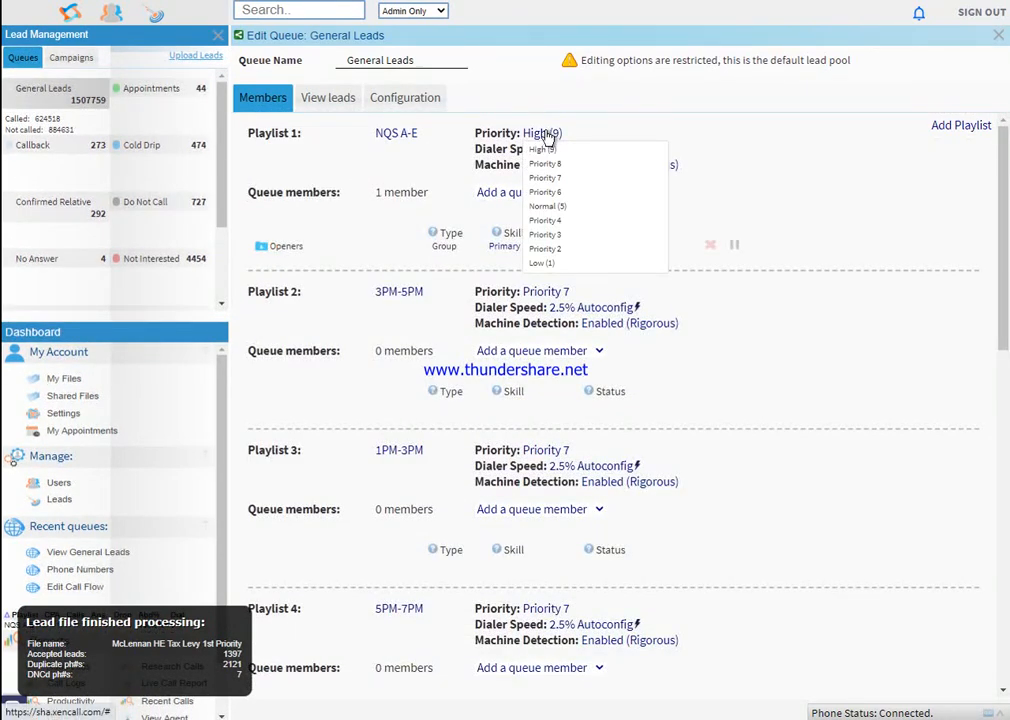
click(546, 137)
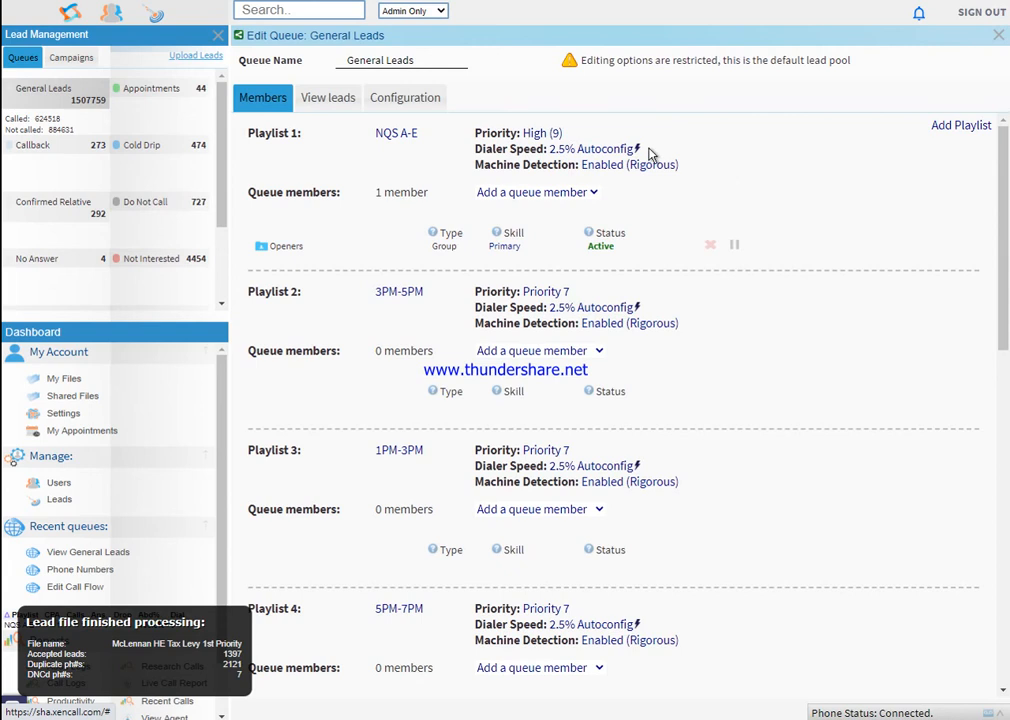
click(400, 136)
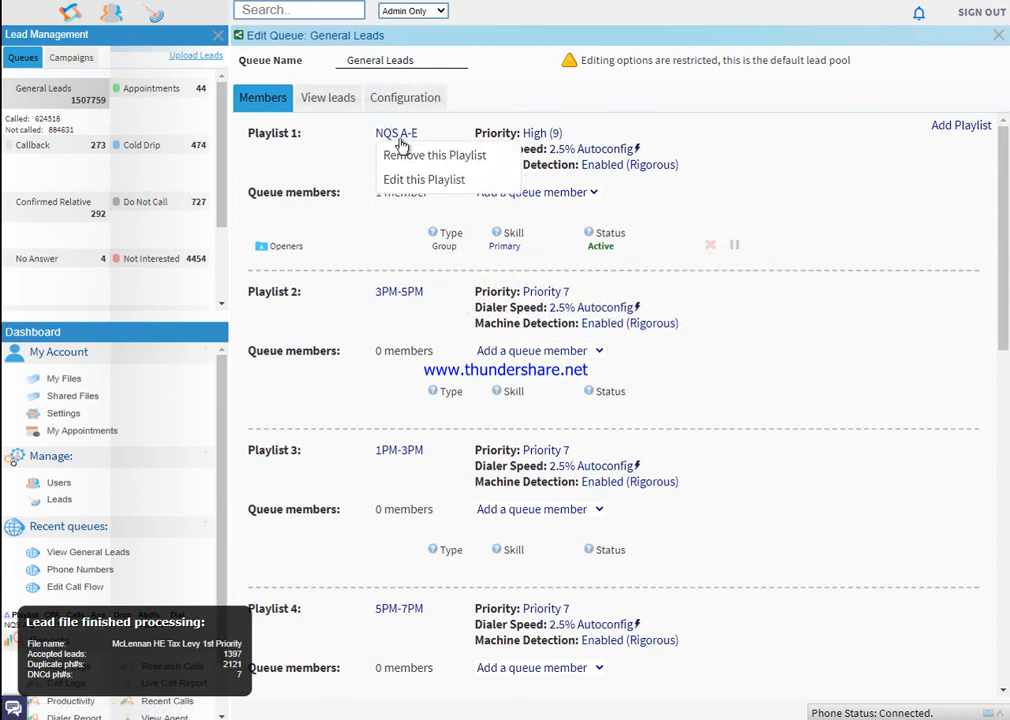
click(412, 181)
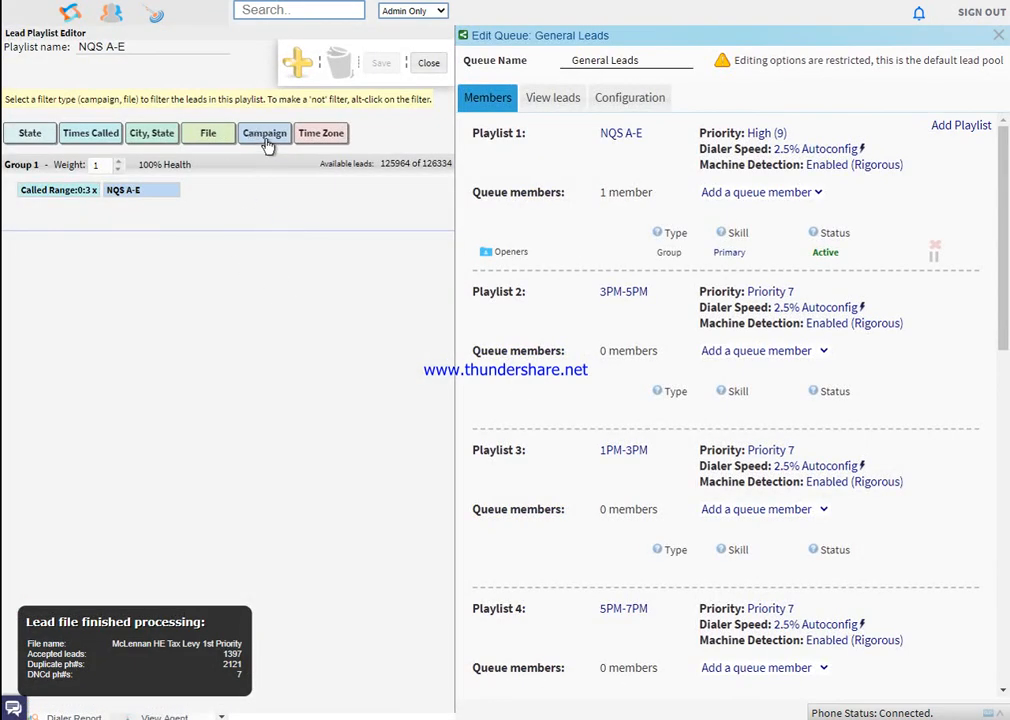
- Try to add the NQS A-E campaign filter to Group 1 of the playlist
click(266, 136)
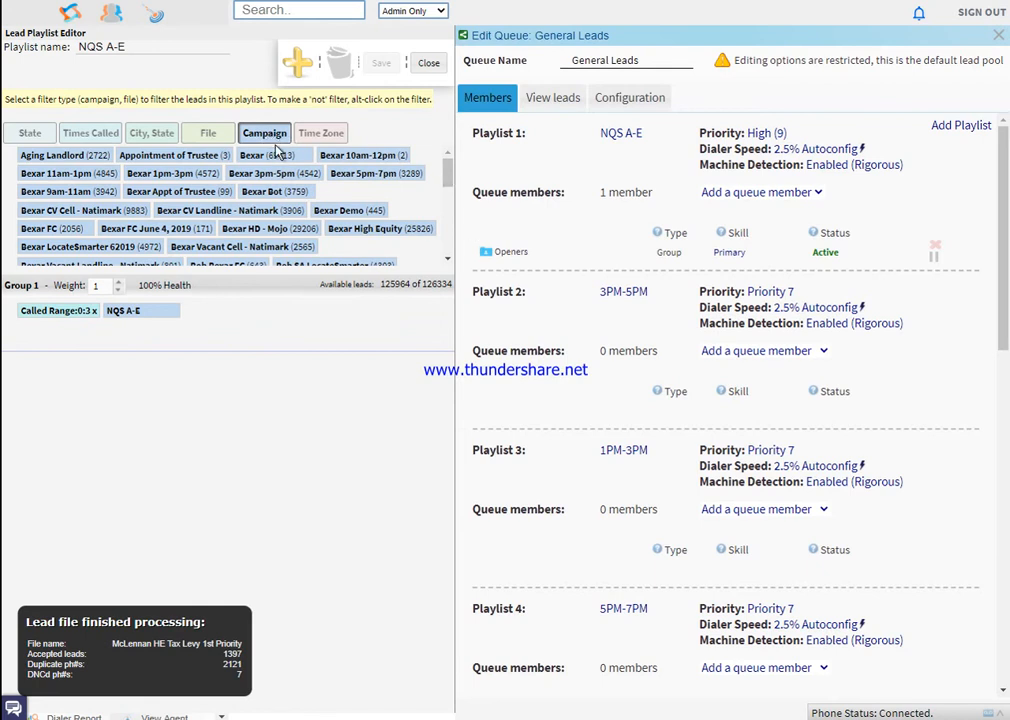
drag(449, 174, 449, 203)
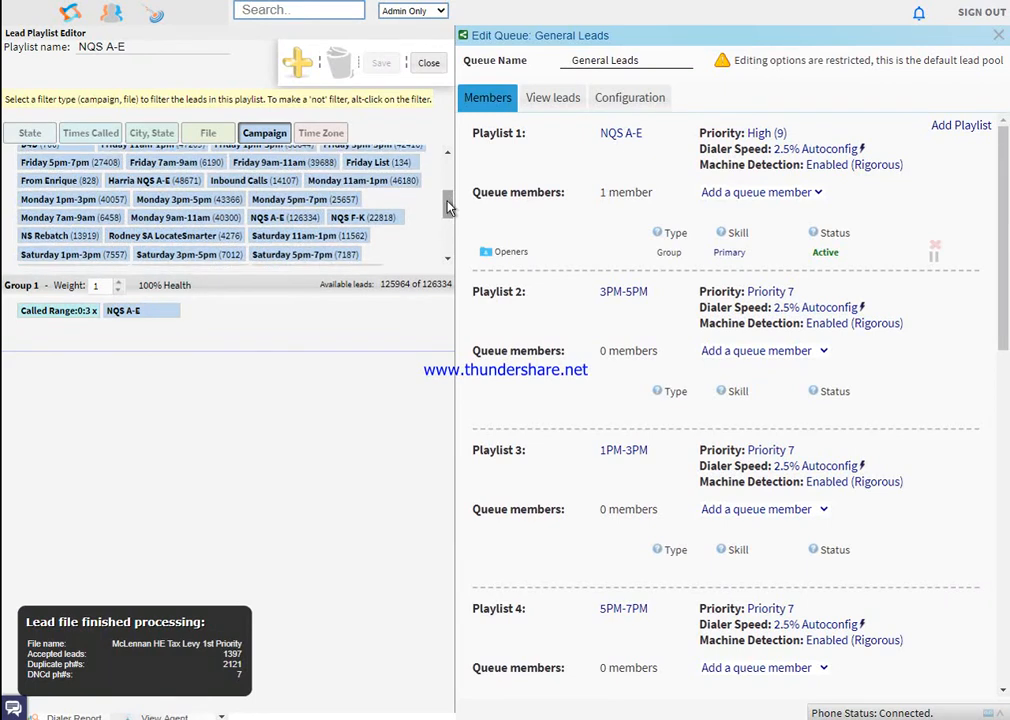
click(291, 219)
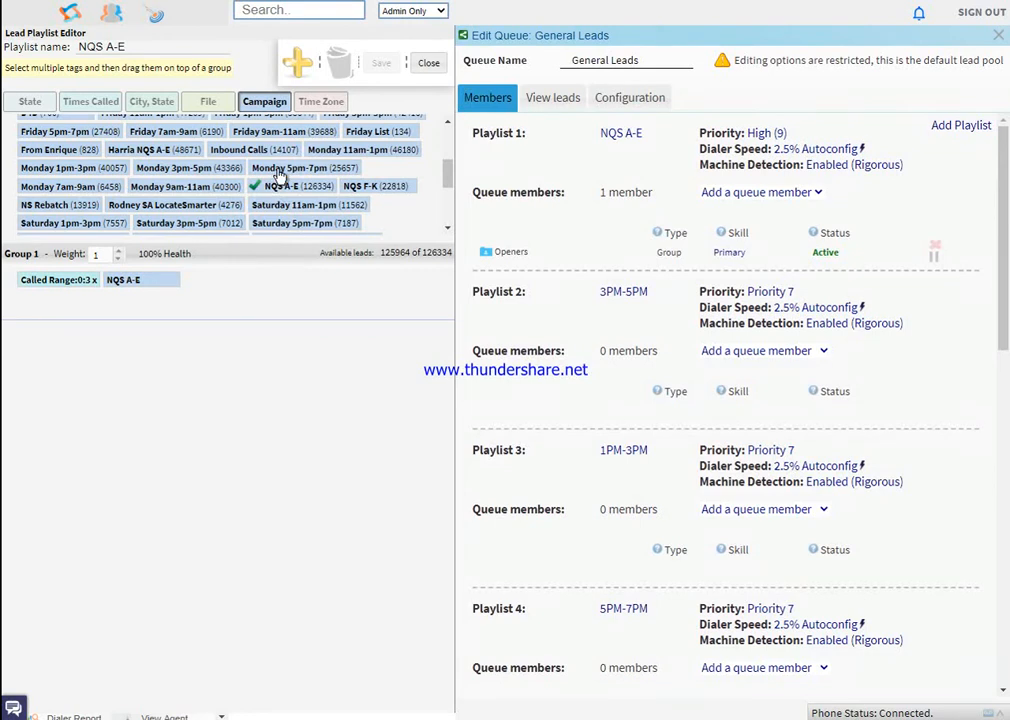
drag(268, 186, 145, 287)
click(630, 75)
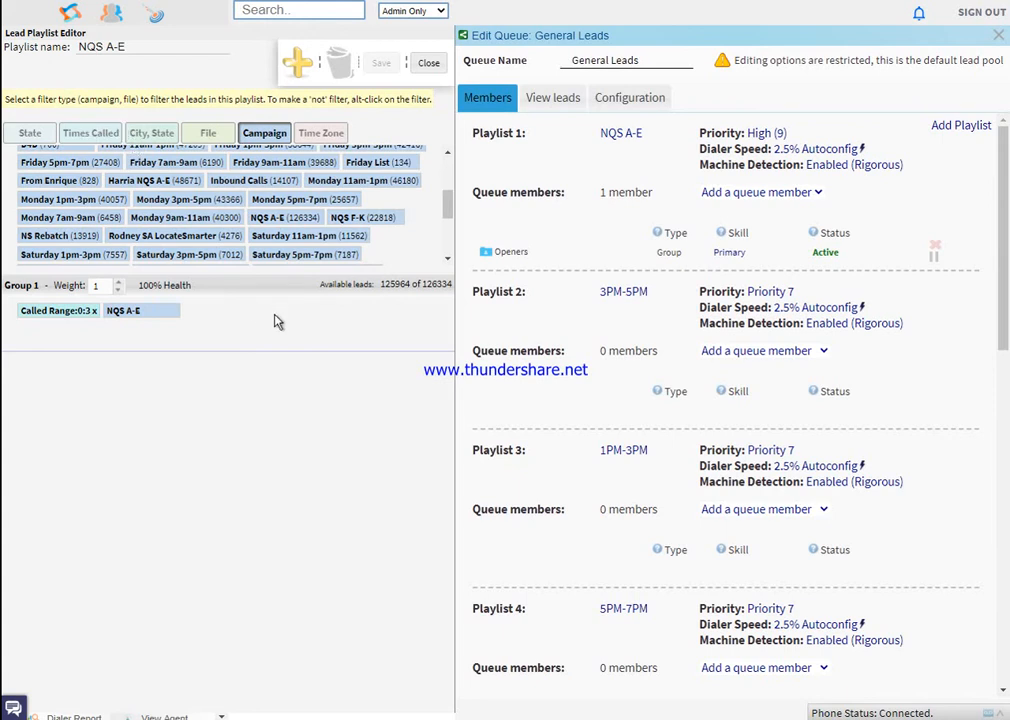
- Try out the Never called filter on Group 1, keep its existing filters, and save the NQS A-E playlist
click(92, 133)
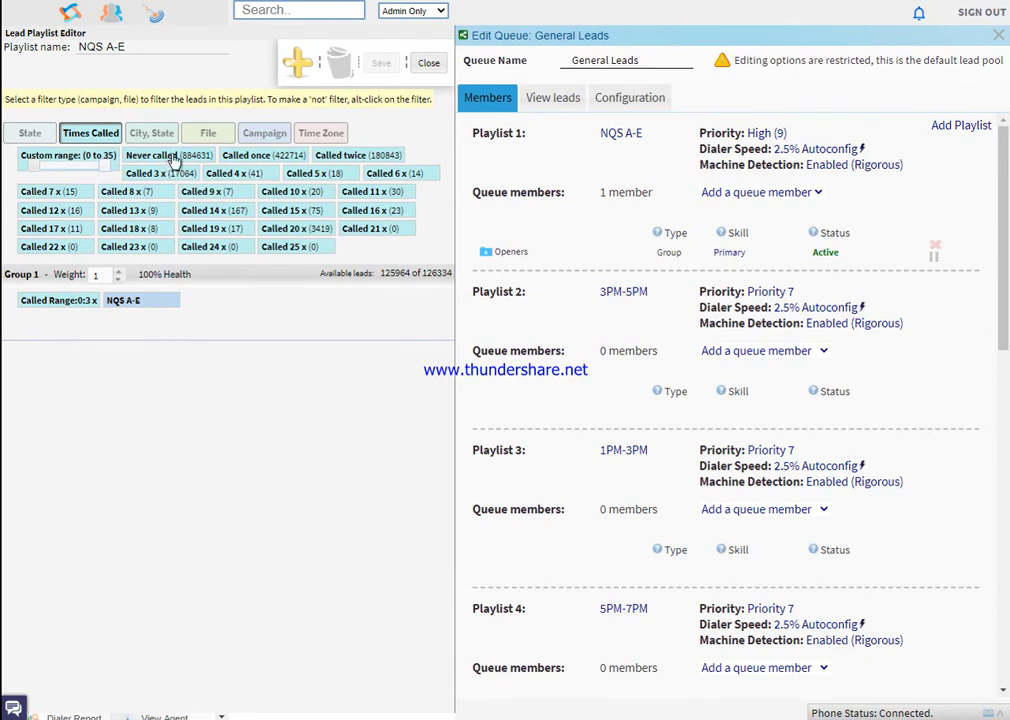
drag(173, 158, 345, 72)
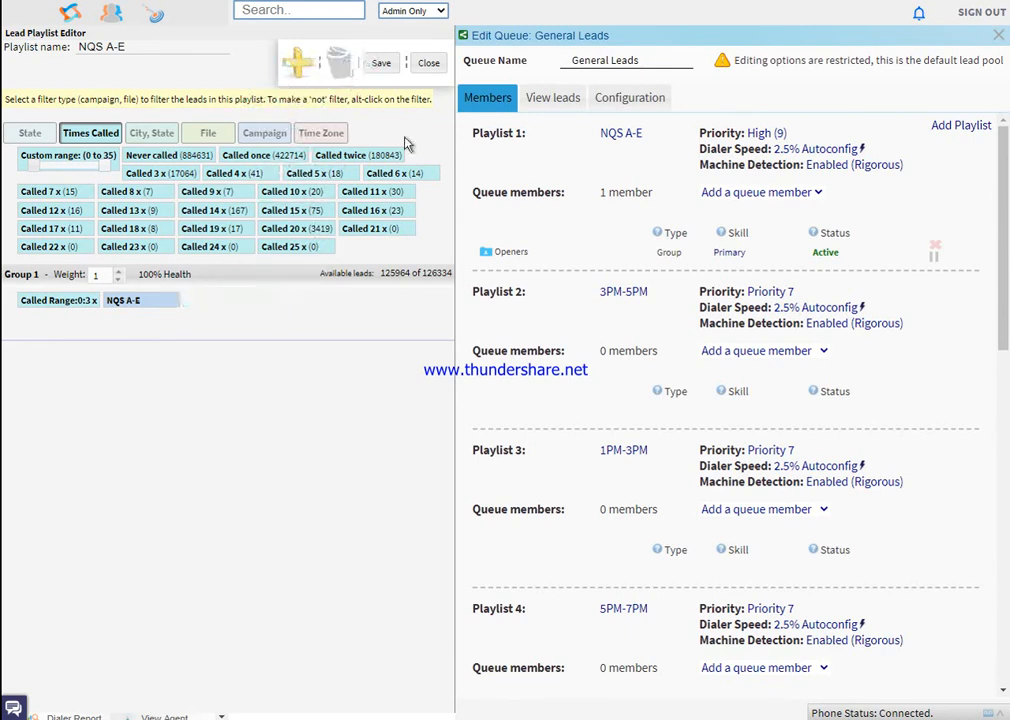
click(381, 62)
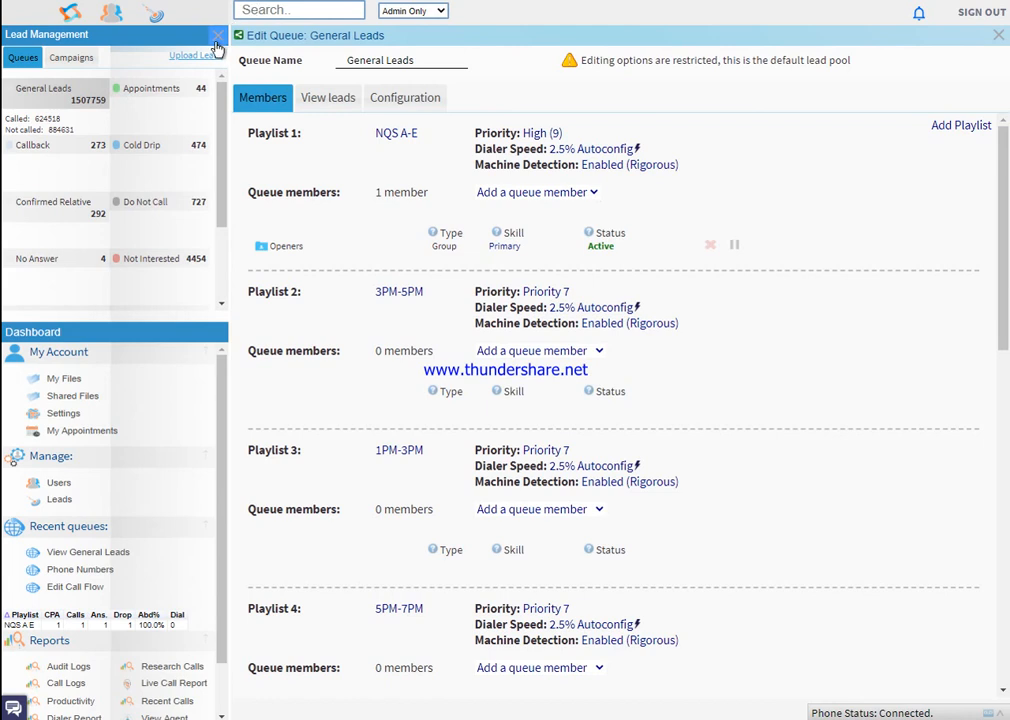
- Replace the lead management view with the user list and check which members can be added to the NQS A-E playlist
click(220, 35)
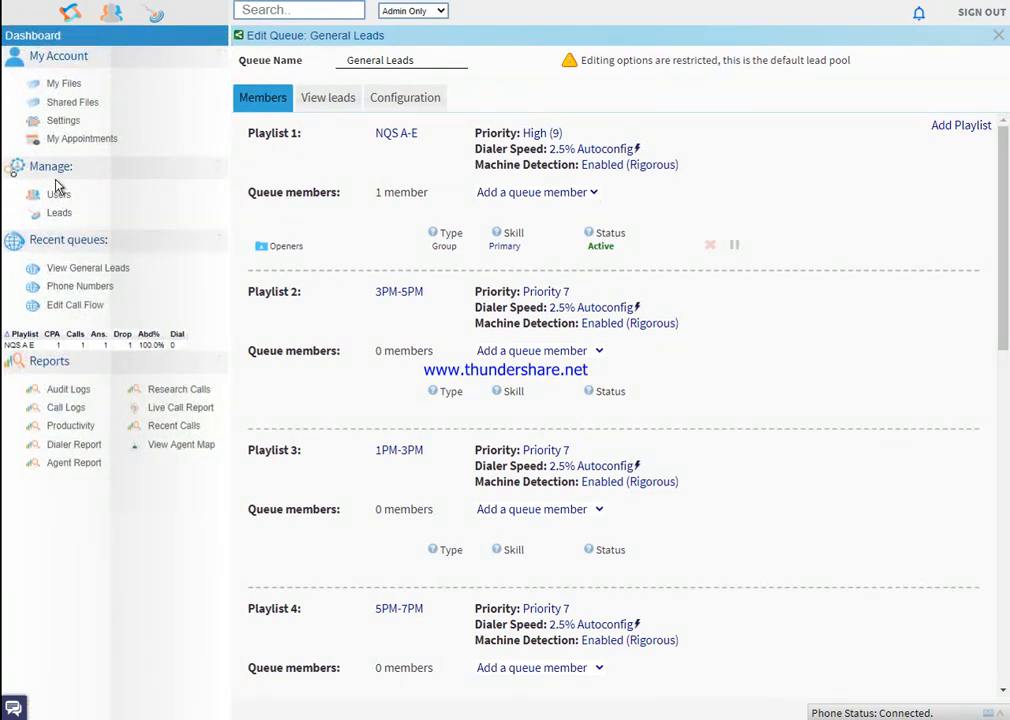
click(58, 197)
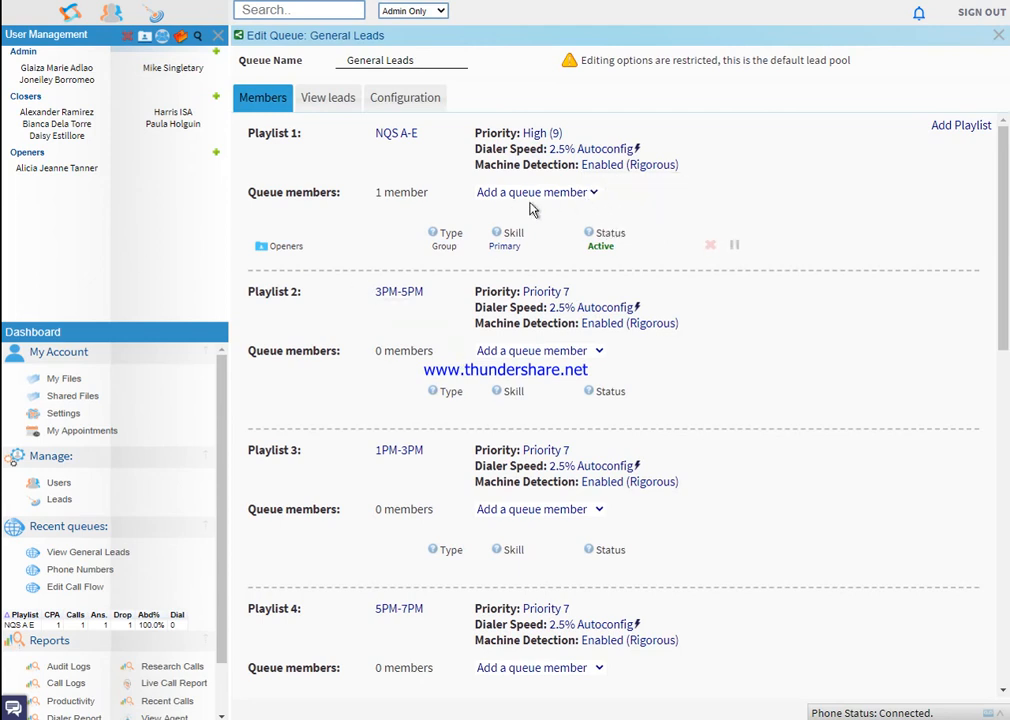
click(593, 192)
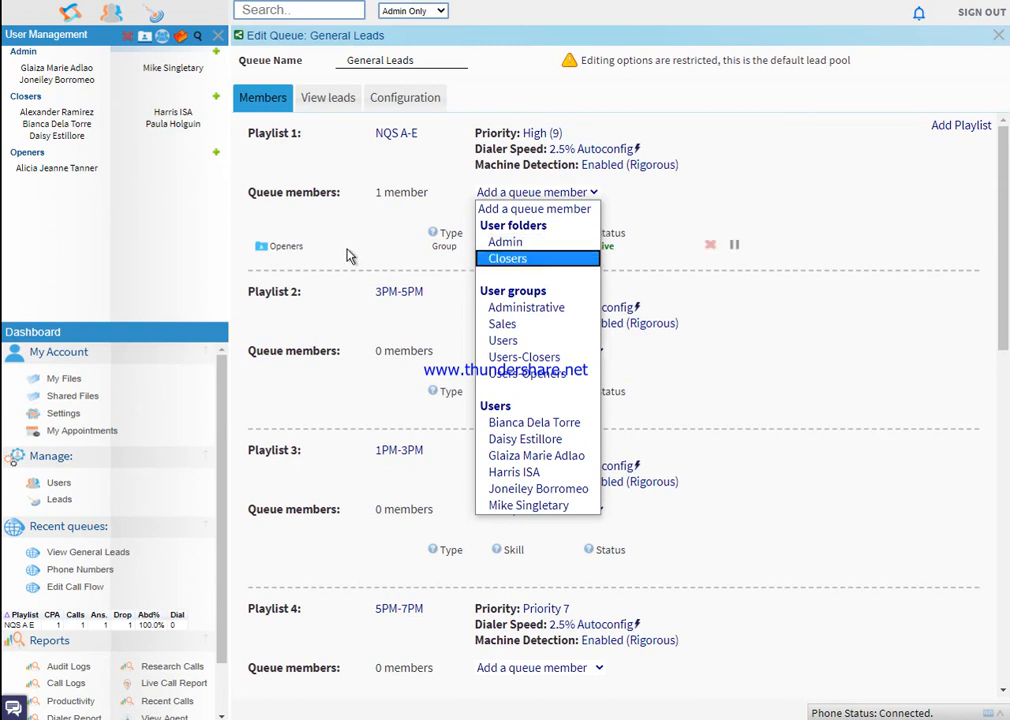
click(322, 226)
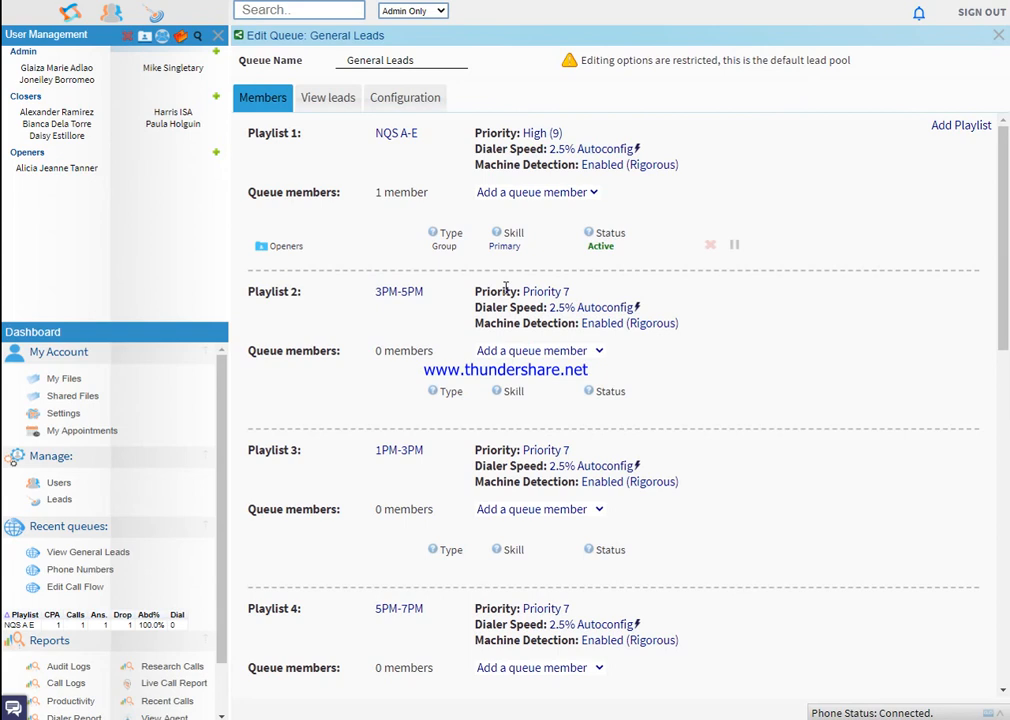
- Check the dialer speed and machine detection choices of the NQS A-E playlist, keeping 2.5% Autoconfig and Enabled (Rigorous)
click(595, 150)
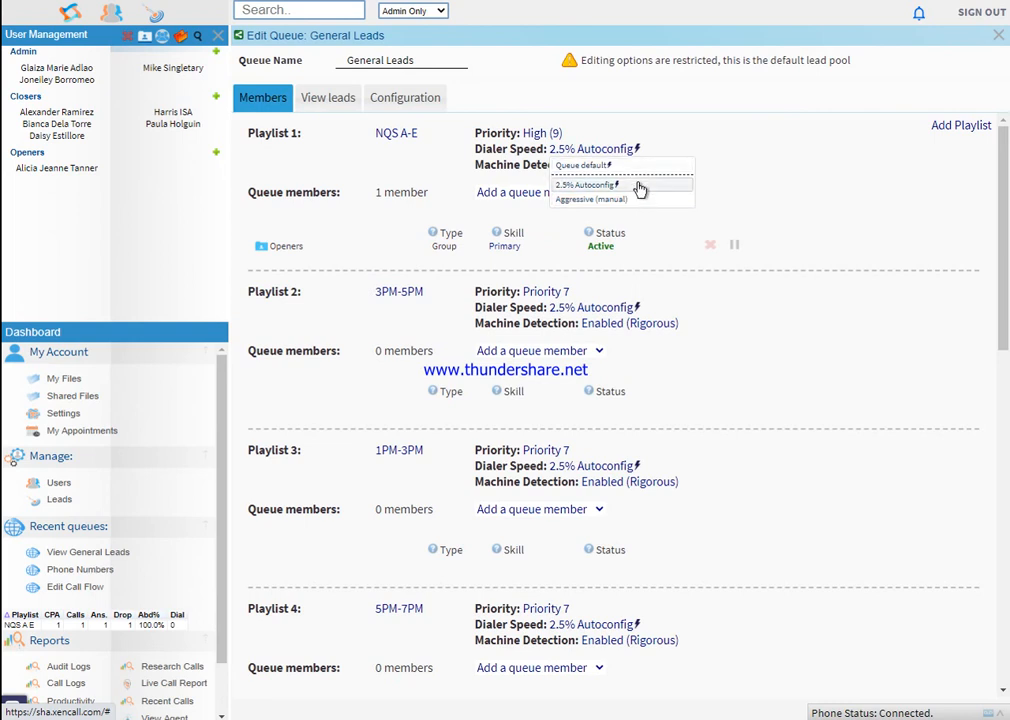
click(640, 187)
click(638, 165)
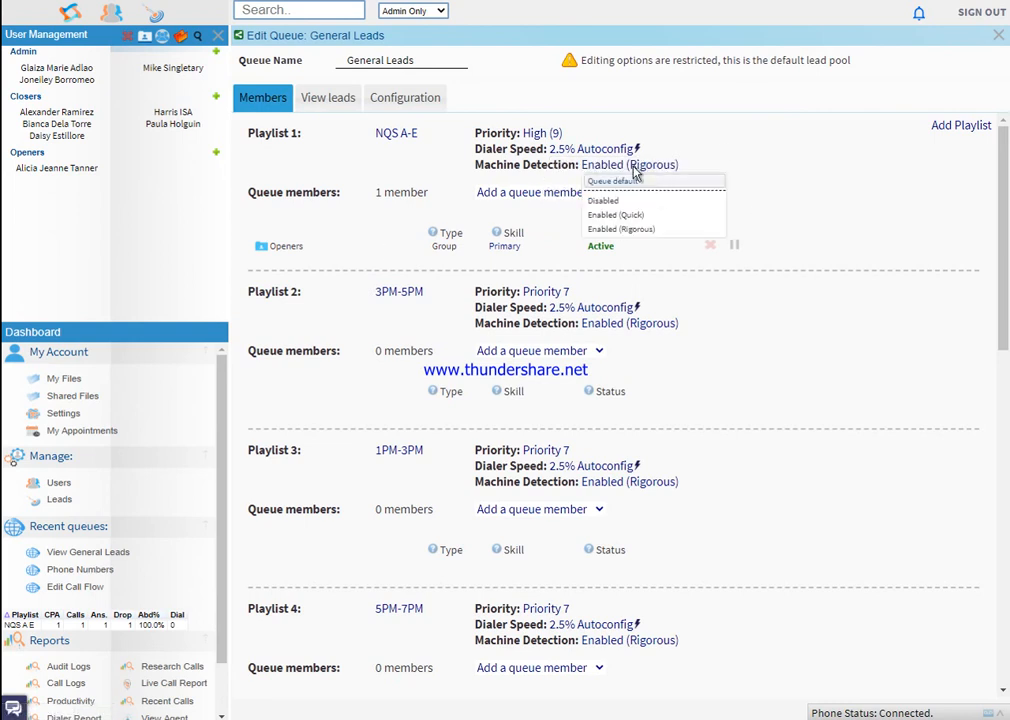
click(668, 167)
click(658, 168)
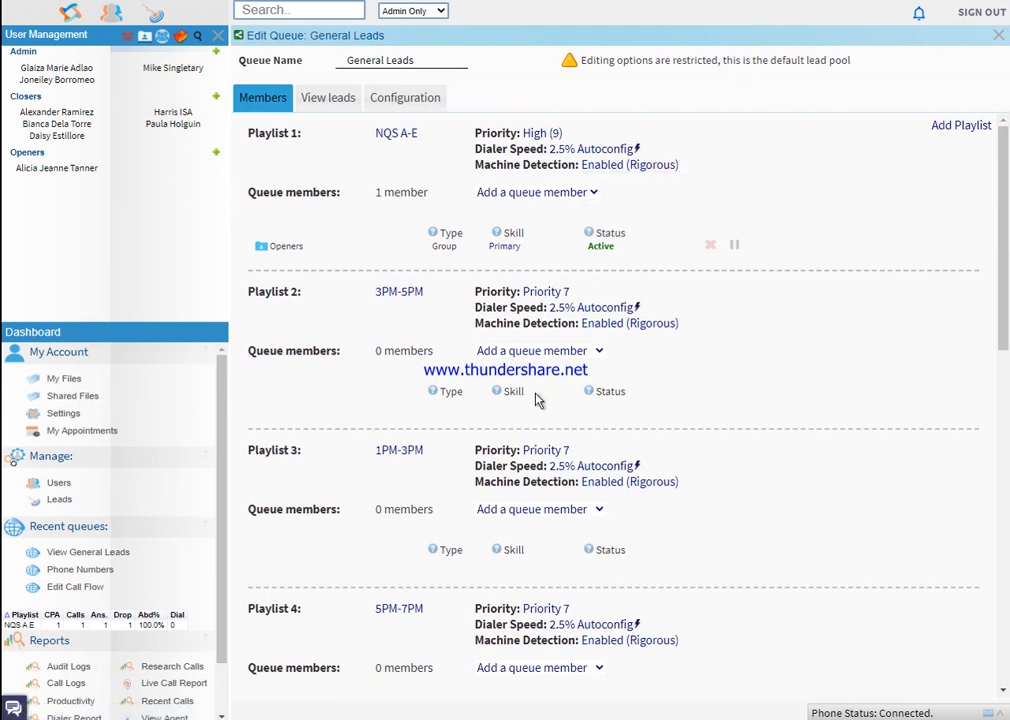
click(545, 291)
click(631, 165)
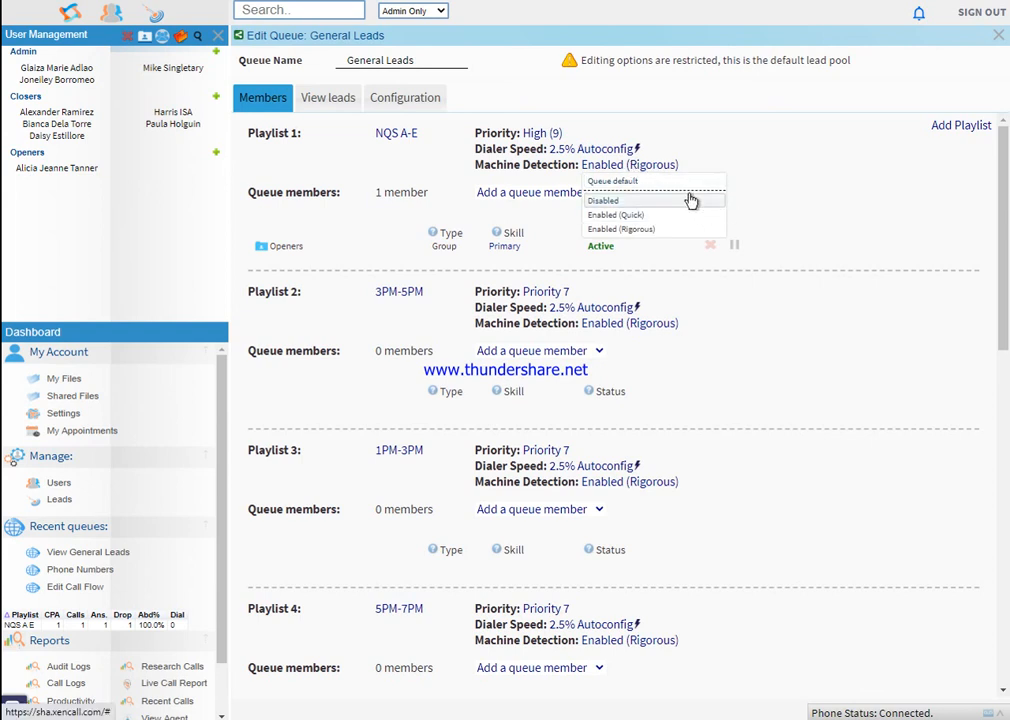
click(595, 176)
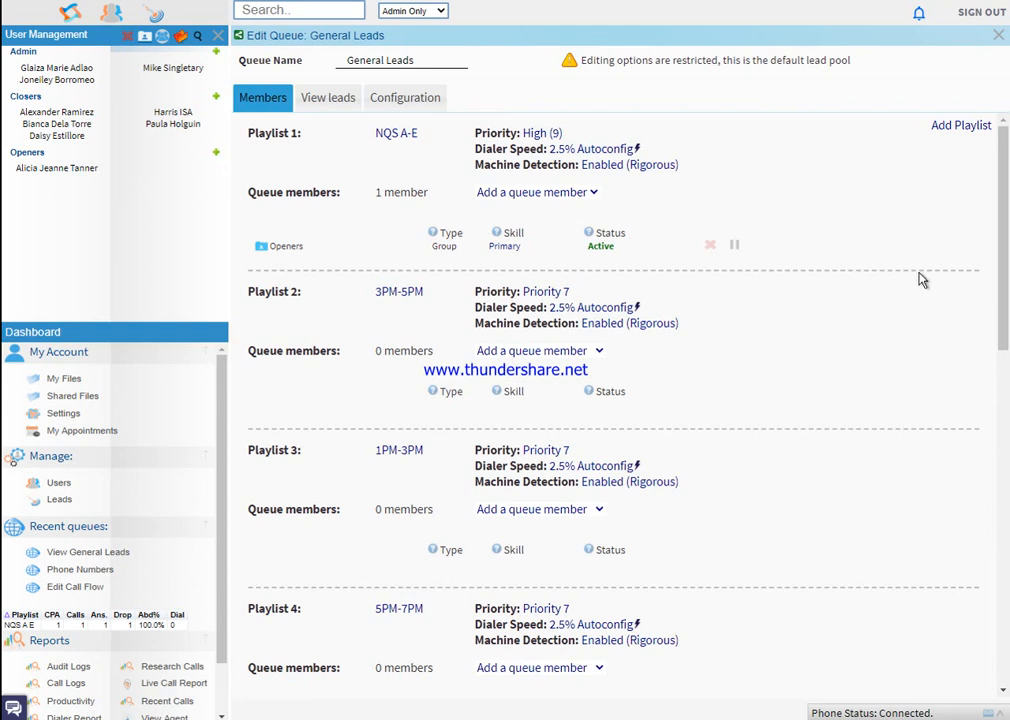
- Review the settings and queue members of the General Leads playlists below NQS A-E, down to NQS F-J
scroll(922, 280, down, 2)
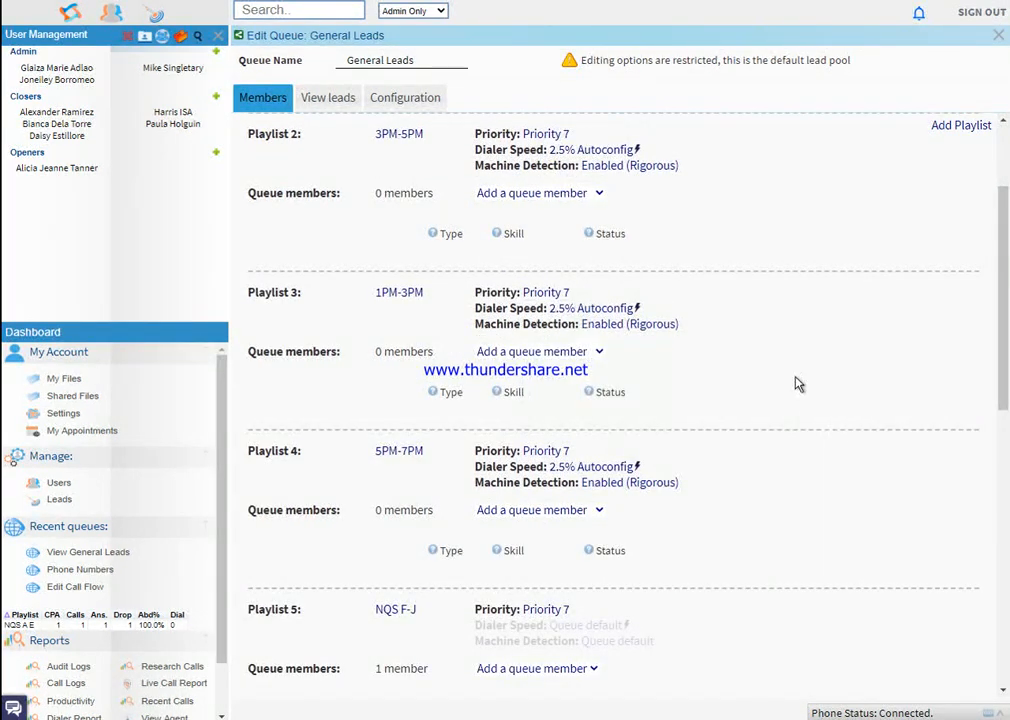
scroll(812, 395, up, 3)
scroll(791, 485, down, 4)
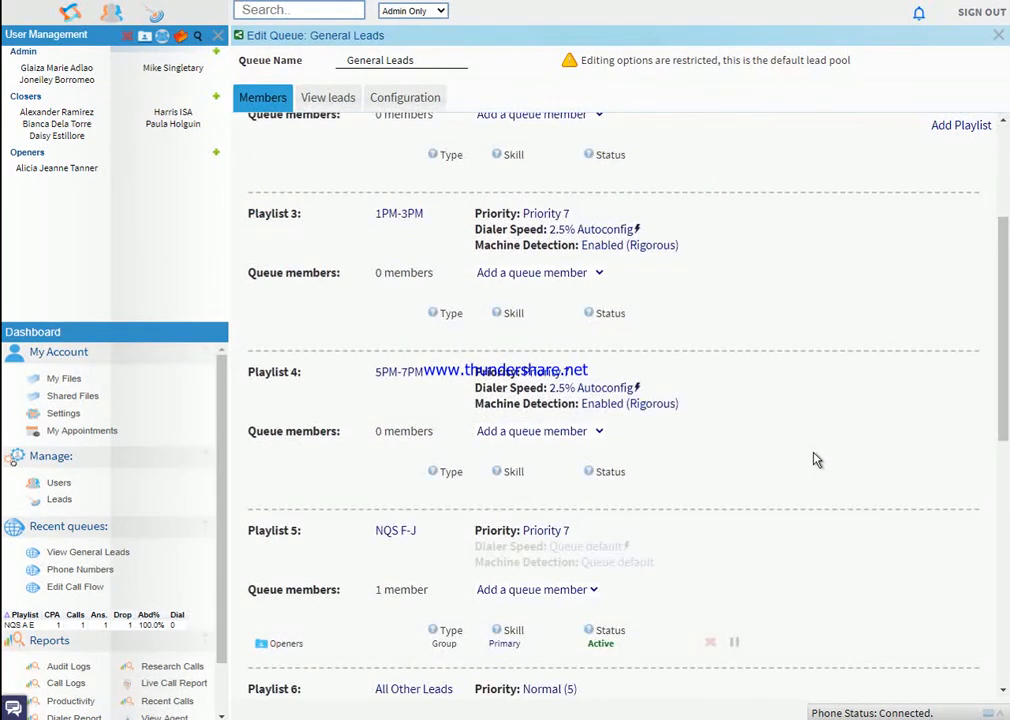